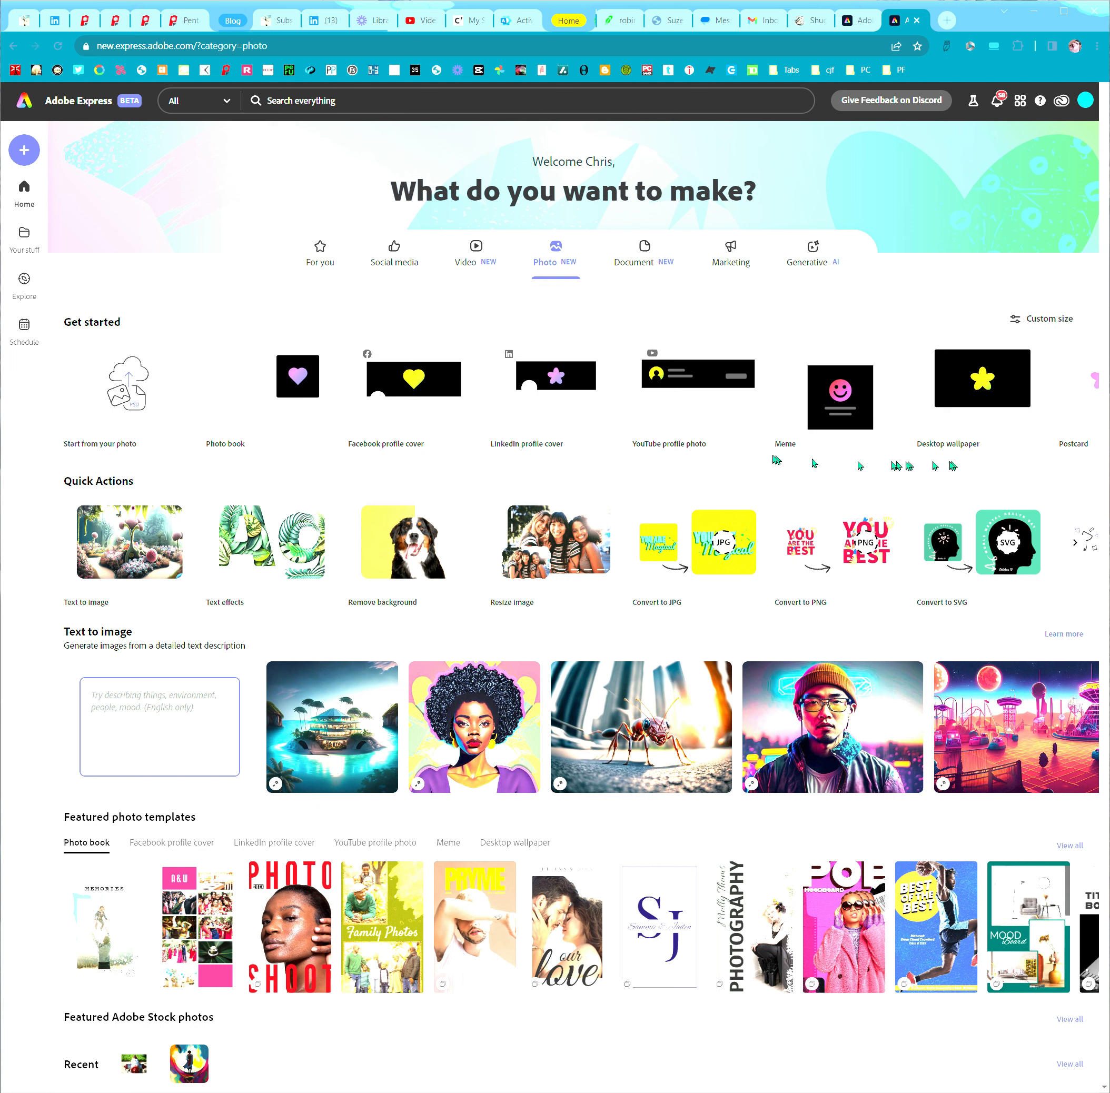
Show the Photo category and open its page in a new browser tab
left_click(560, 251)
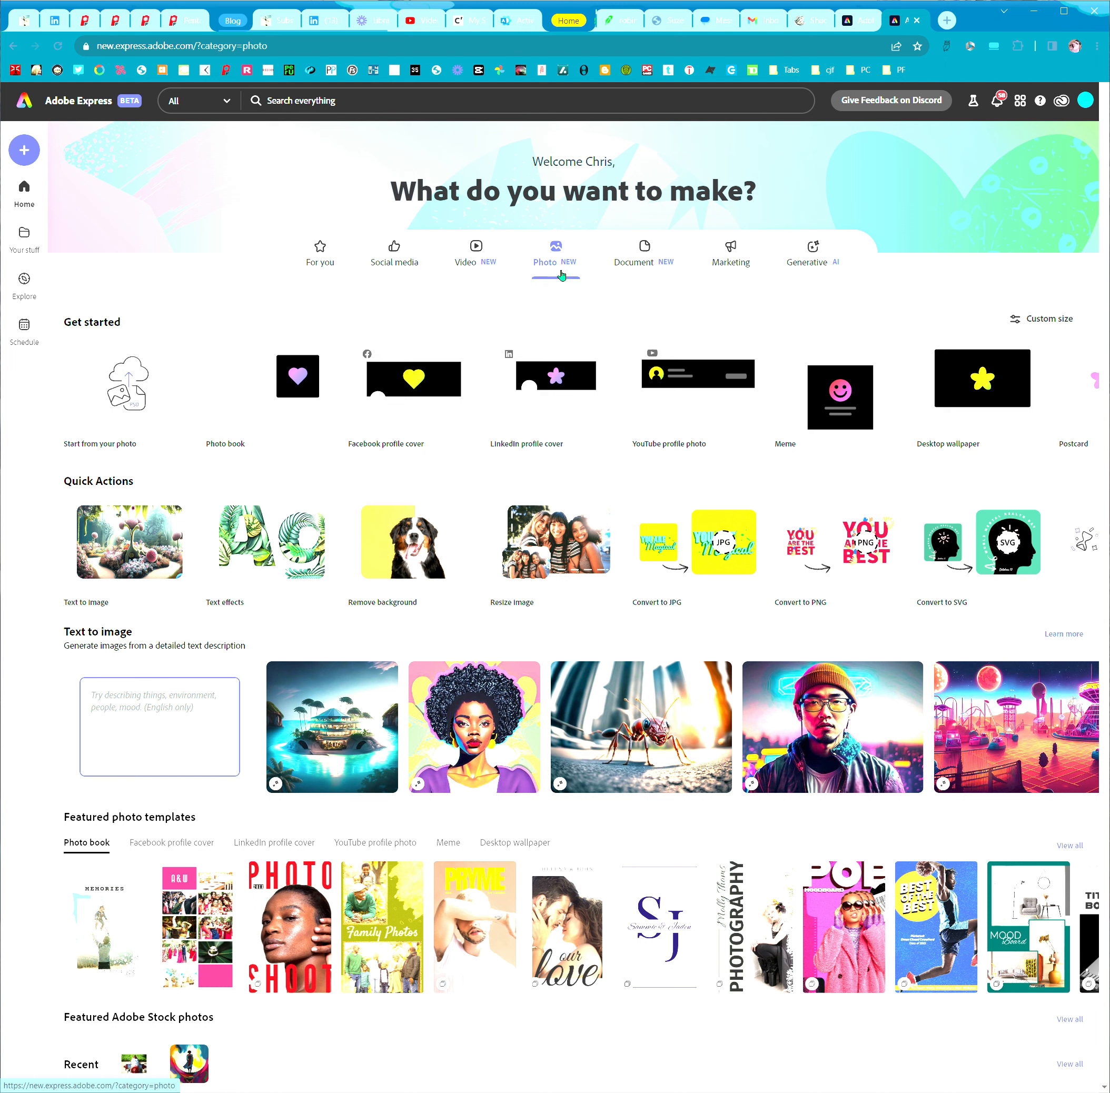
right_click(562, 276)
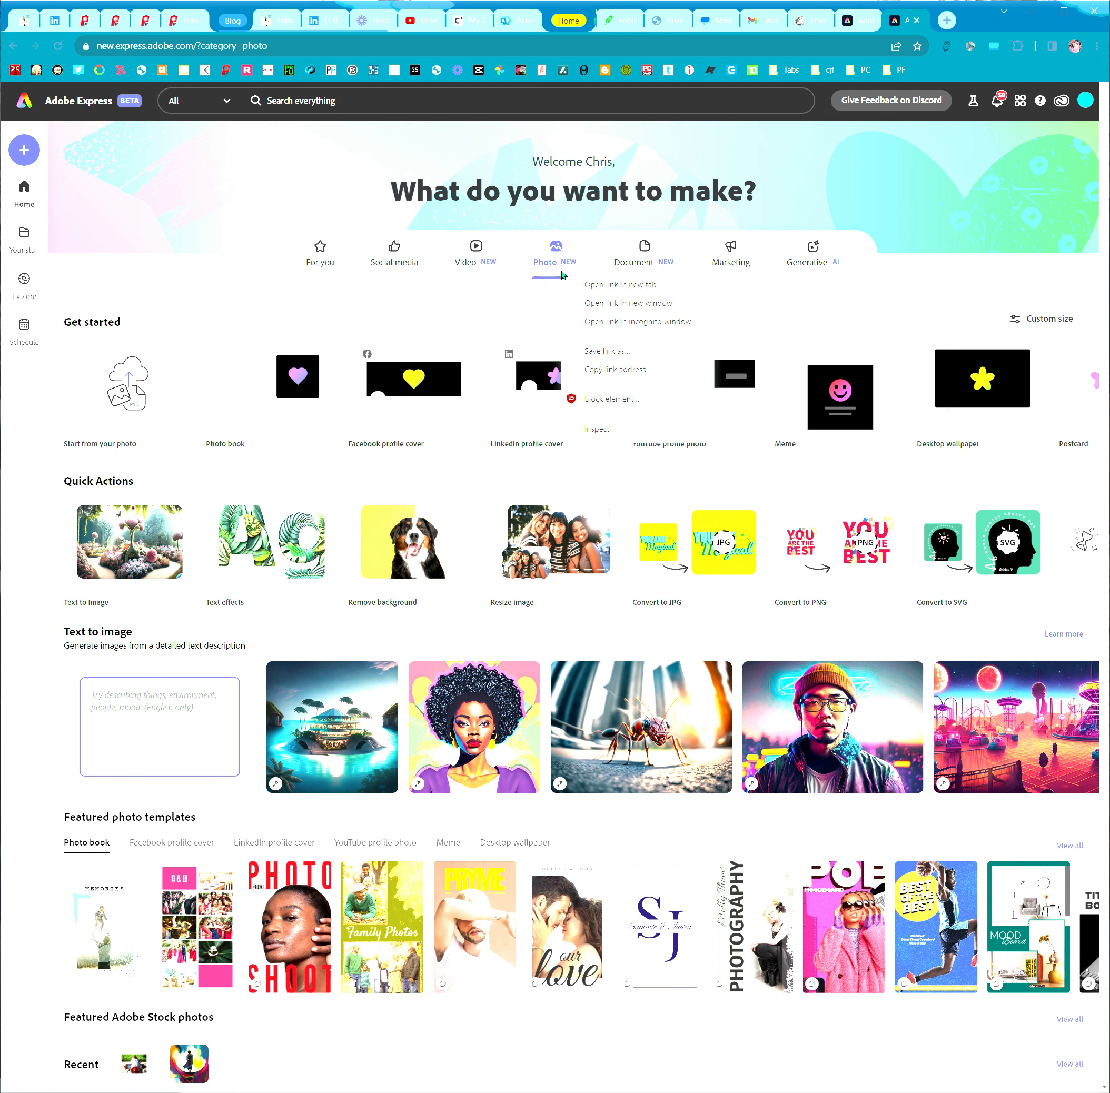
left_click(619, 284)
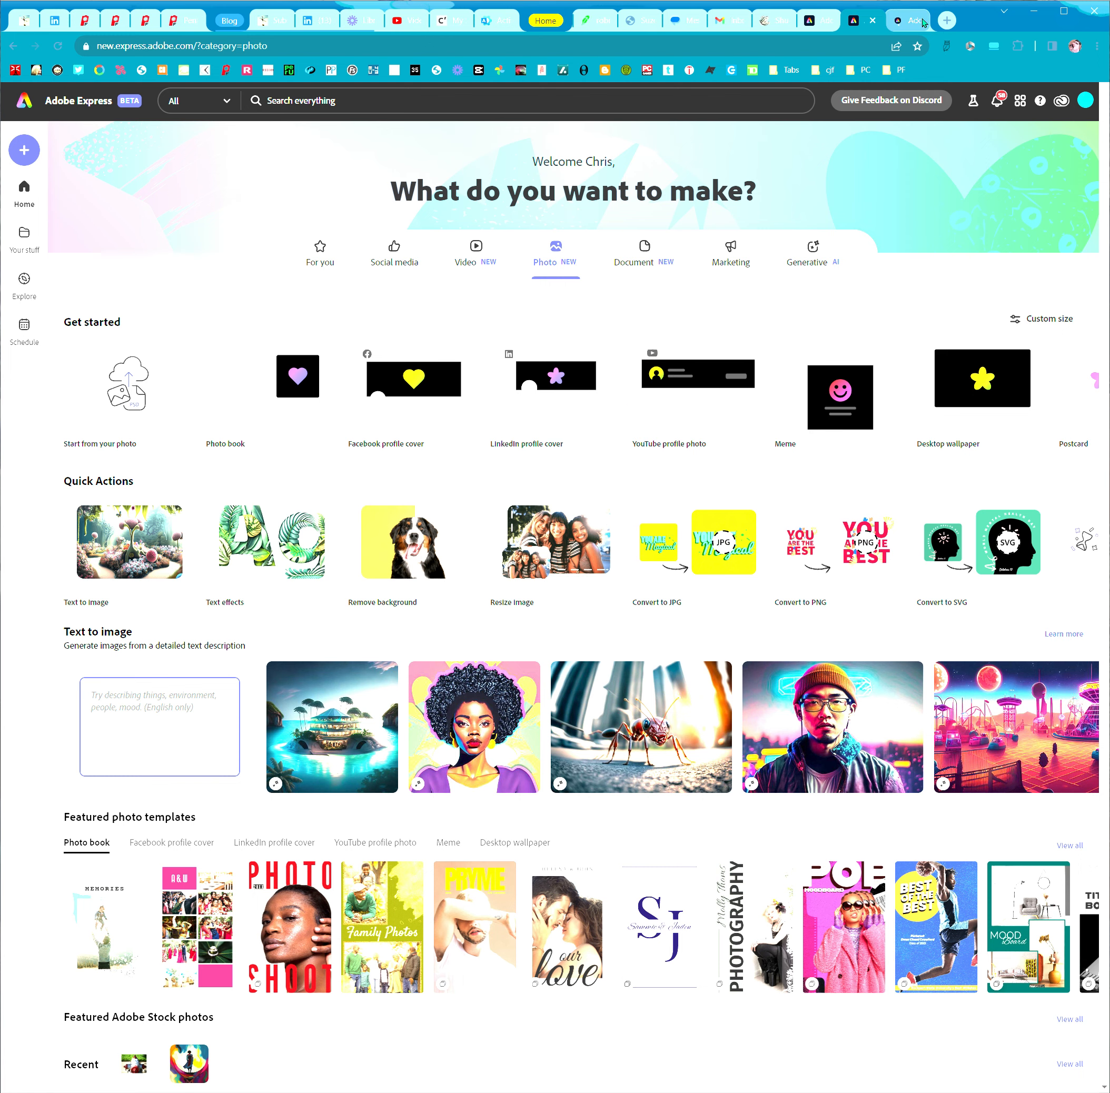
left_click(901, 23)
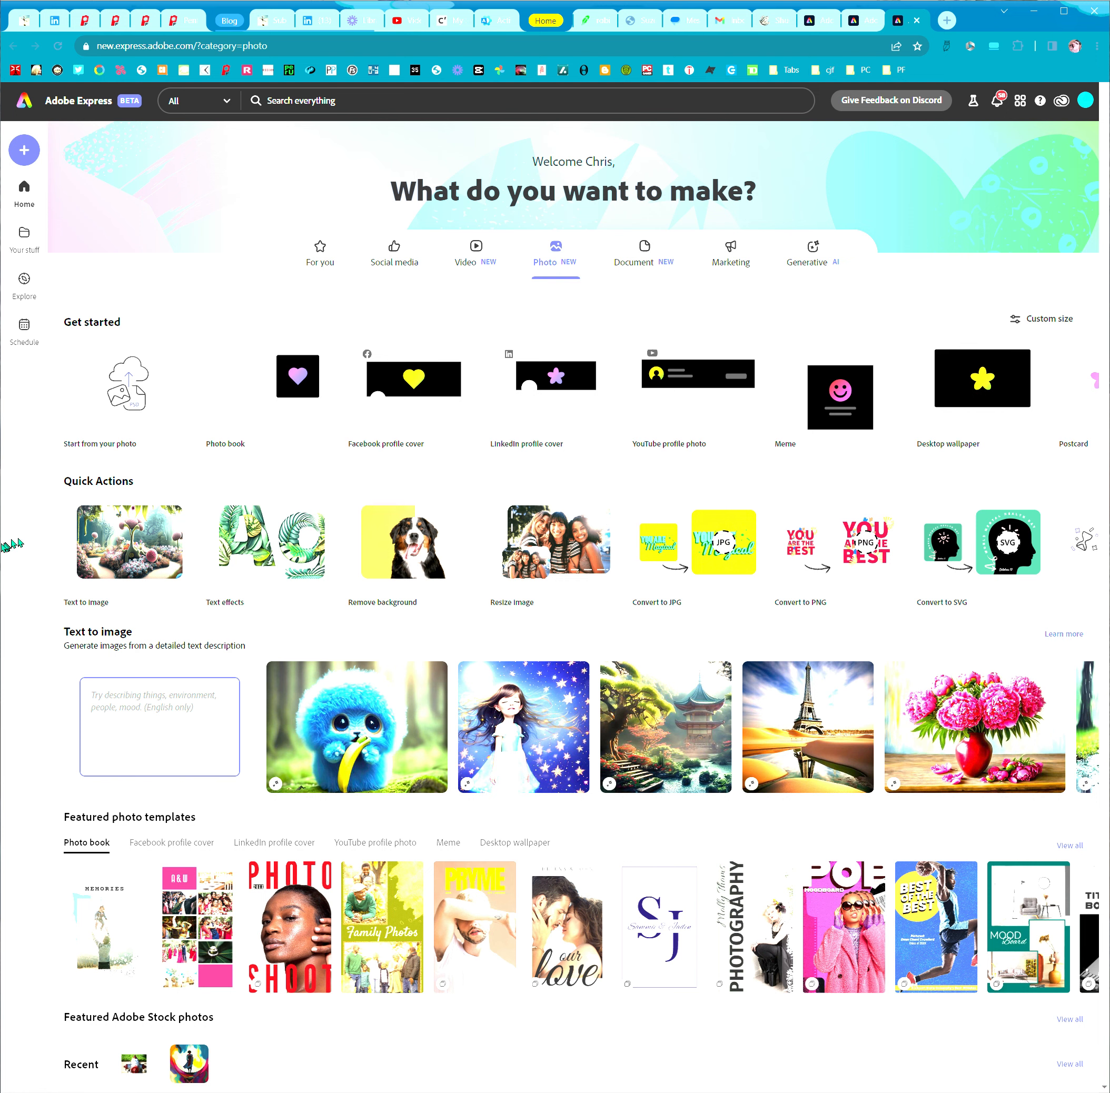
Upload ColorJohnny70mm.jpg from the PenF70mm folder and create a new LinkedIn blog post from it
left_click(154, 374)
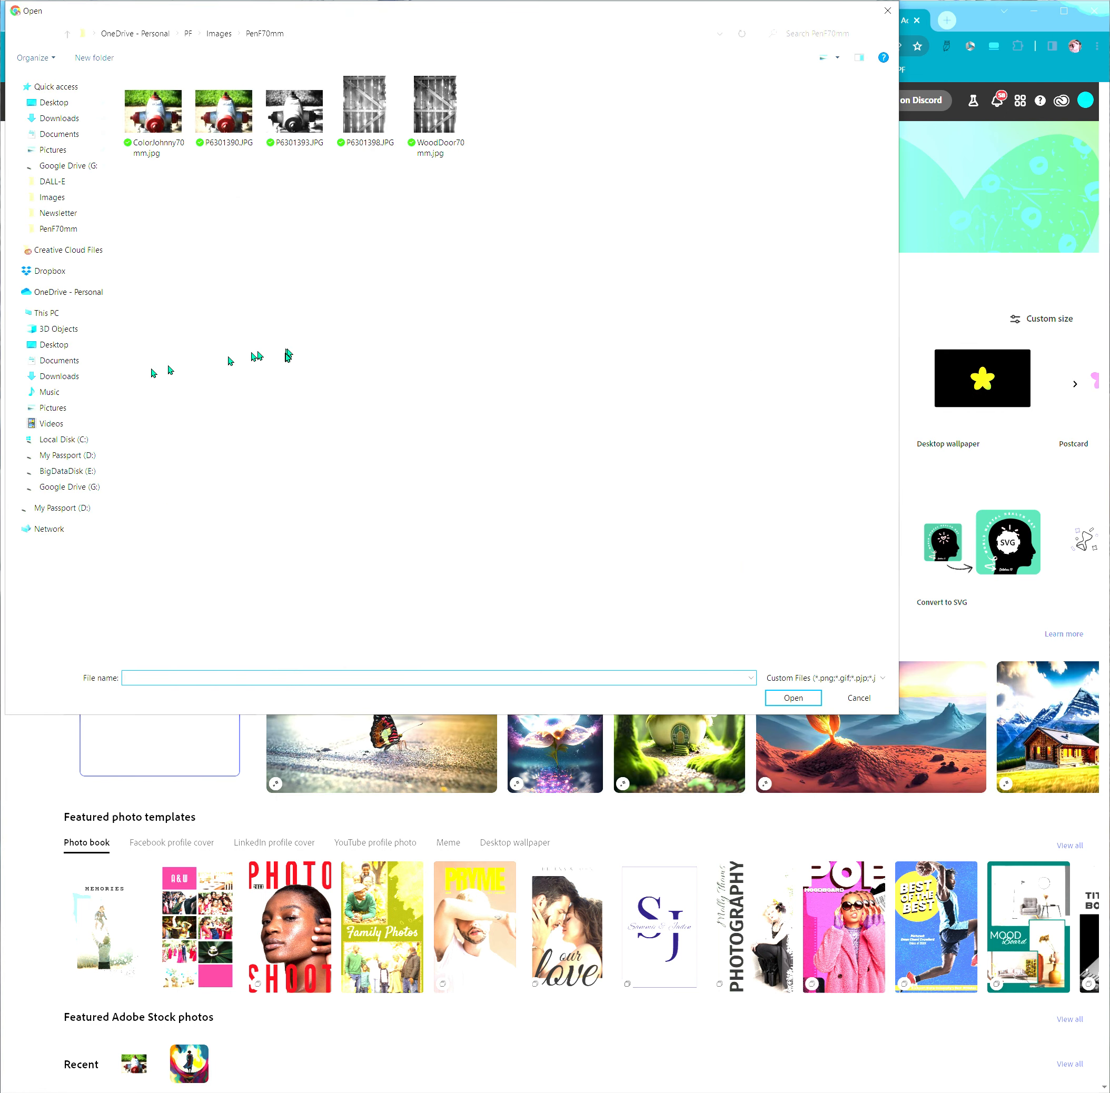
double_click(163, 131)
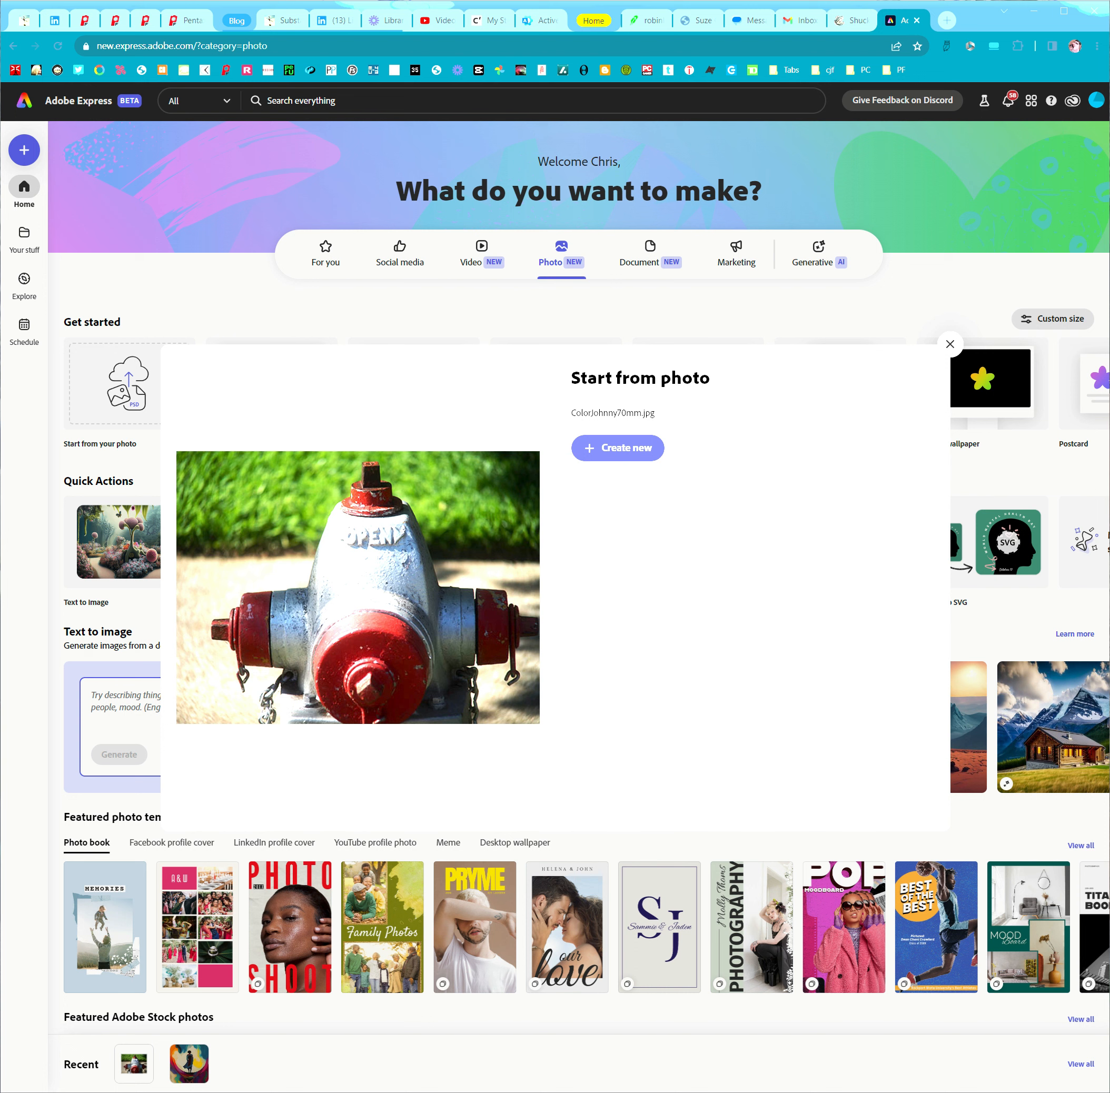
left_click(620, 452)
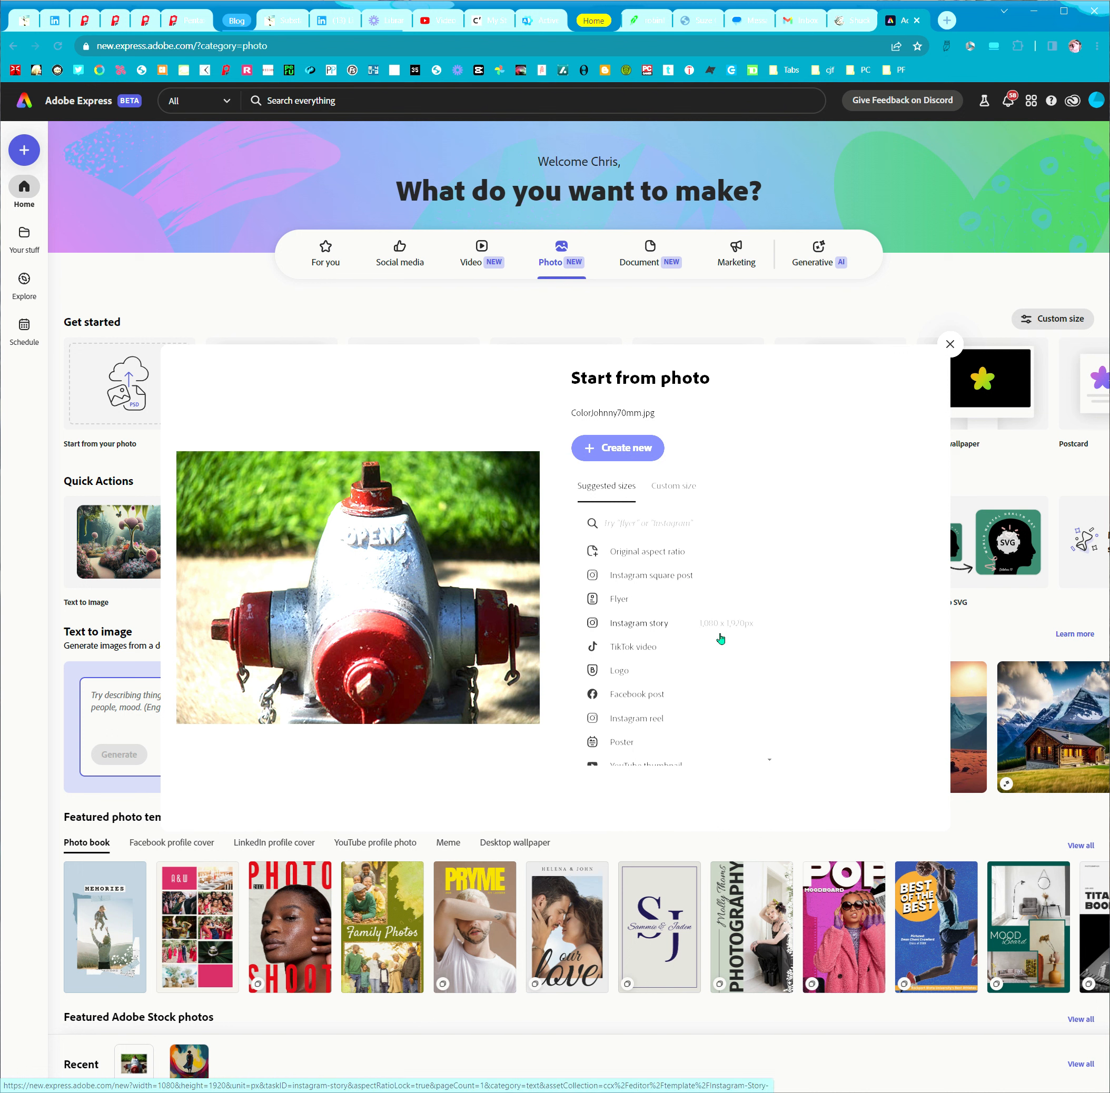
scroll(719, 637, "down", 3)
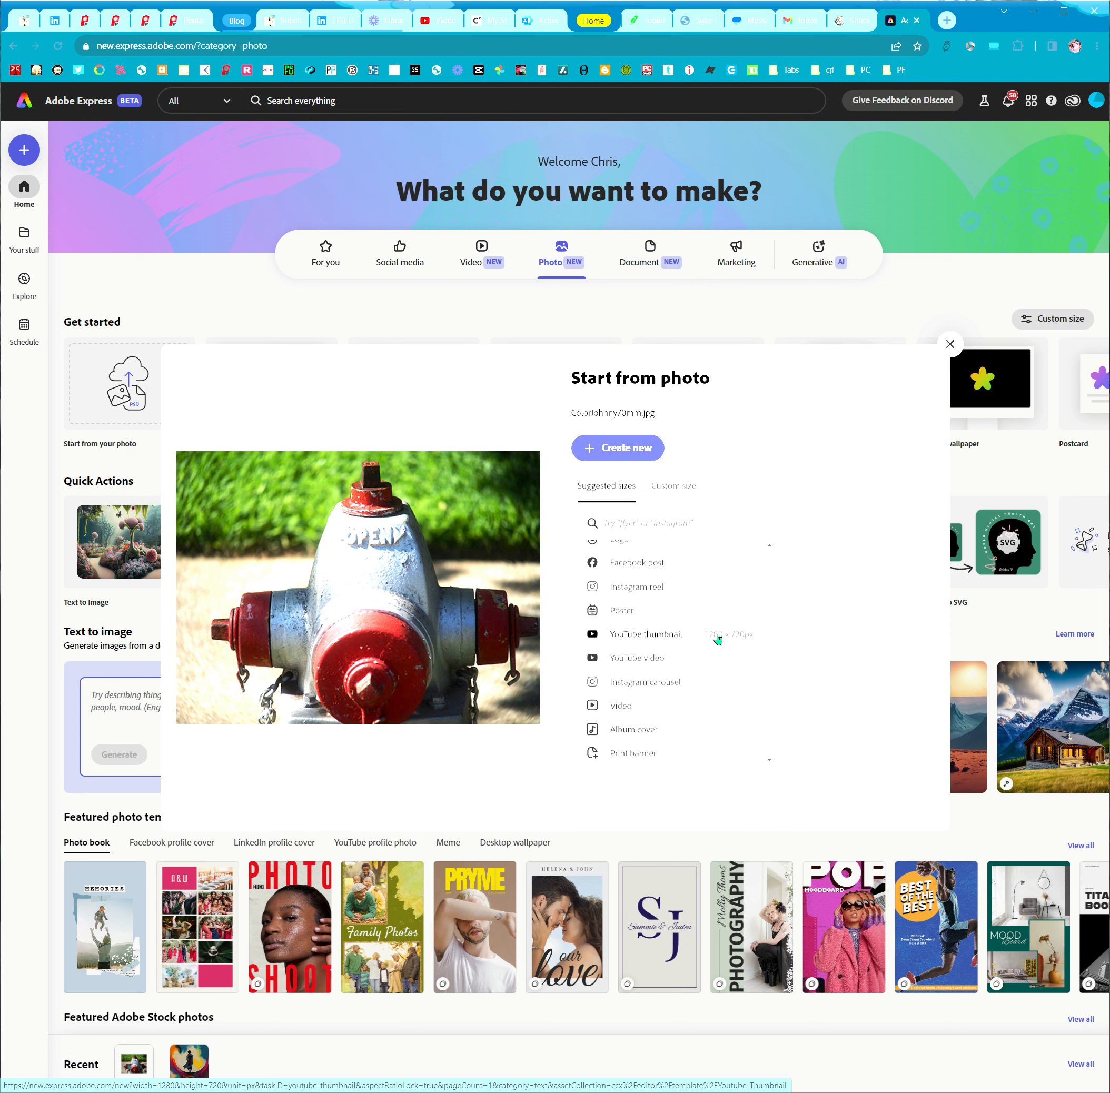
scroll(718, 638, "down", 3)
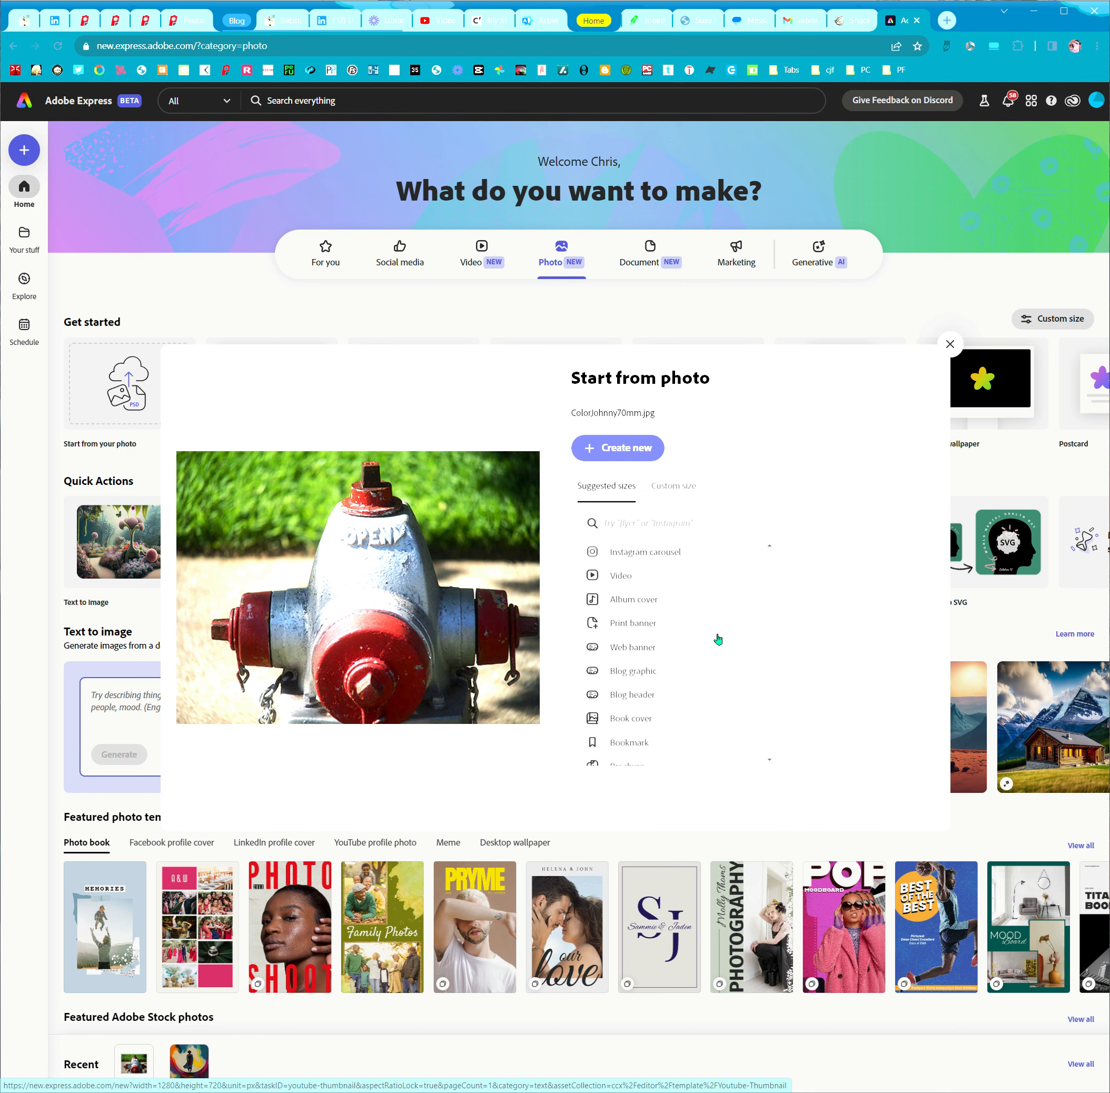
scroll(718, 638, "down", 4)
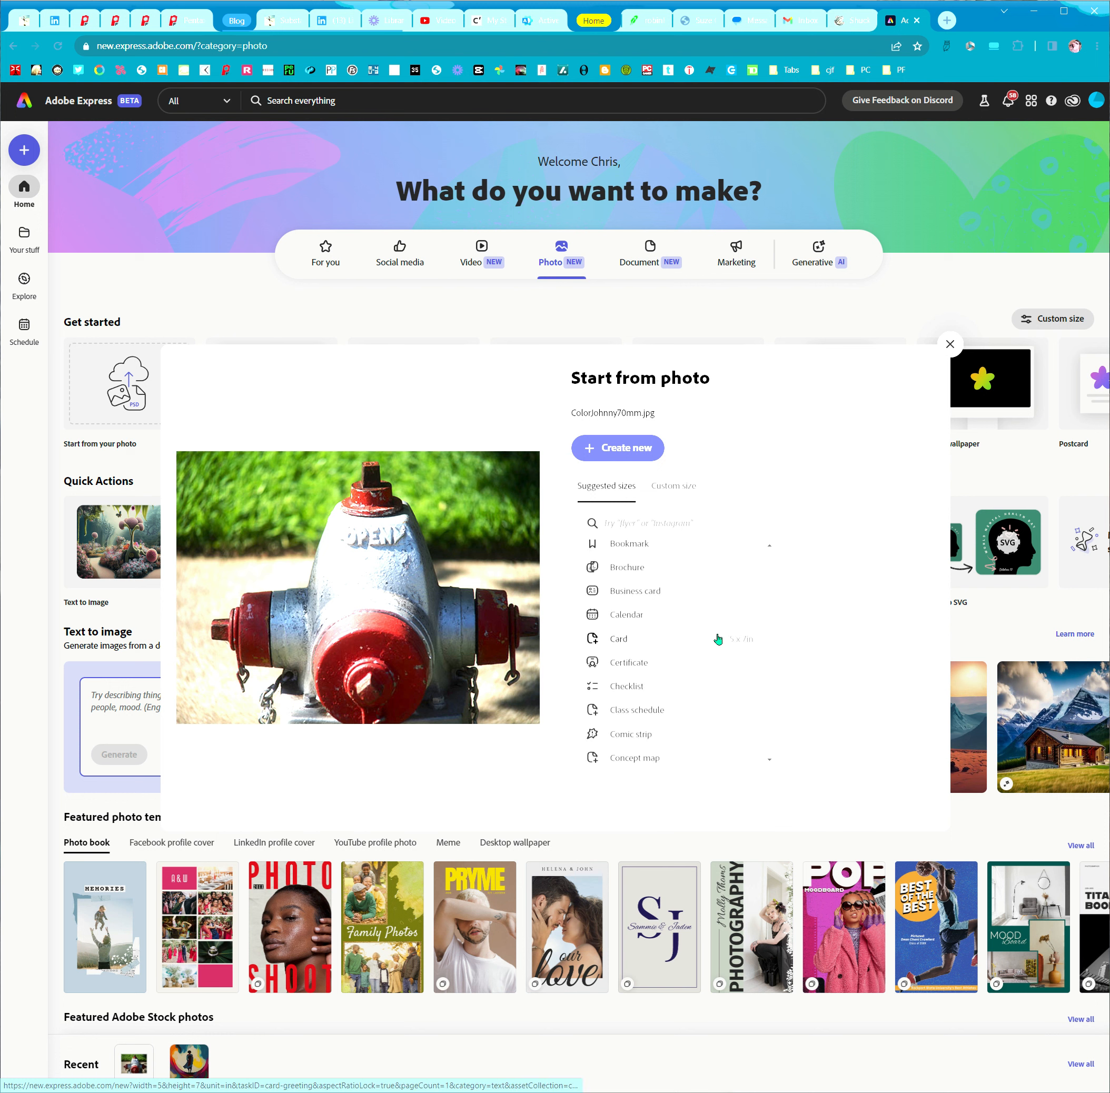
scroll(718, 638, "down", 3)
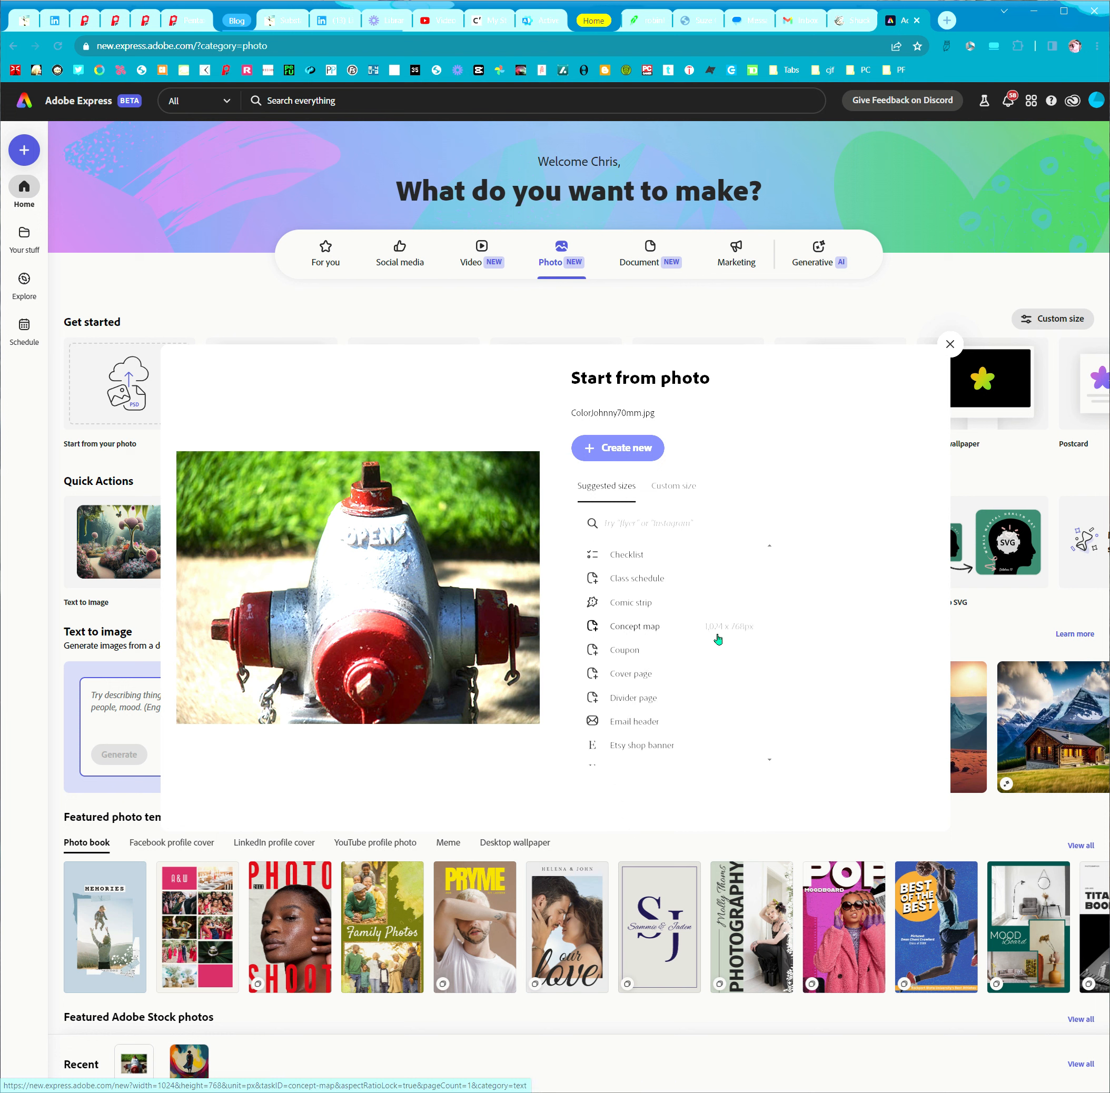
scroll(718, 638, "down", 3)
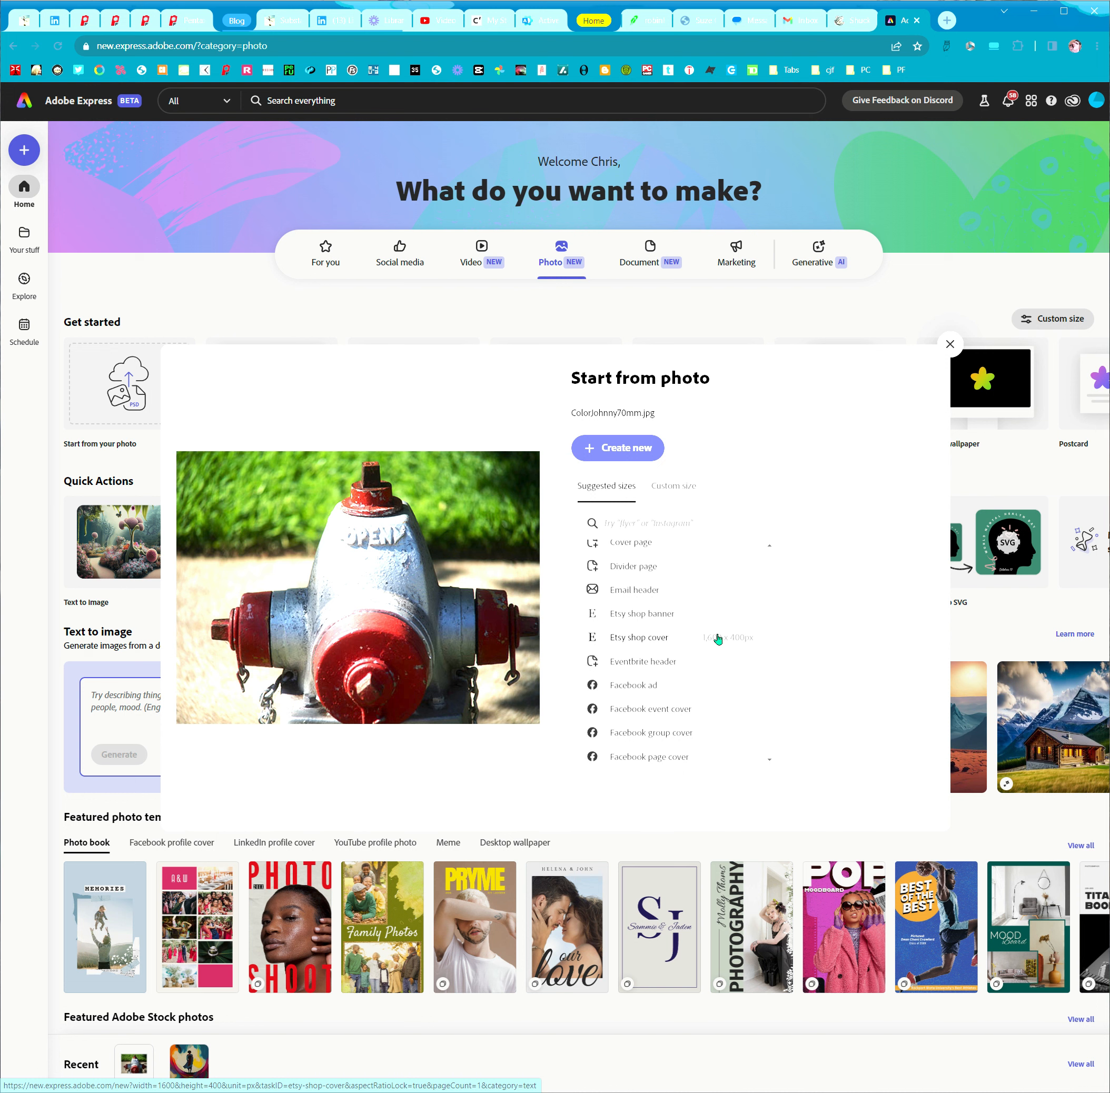
scroll(719, 638, "down", 3)
scroll(718, 638, "down", 2)
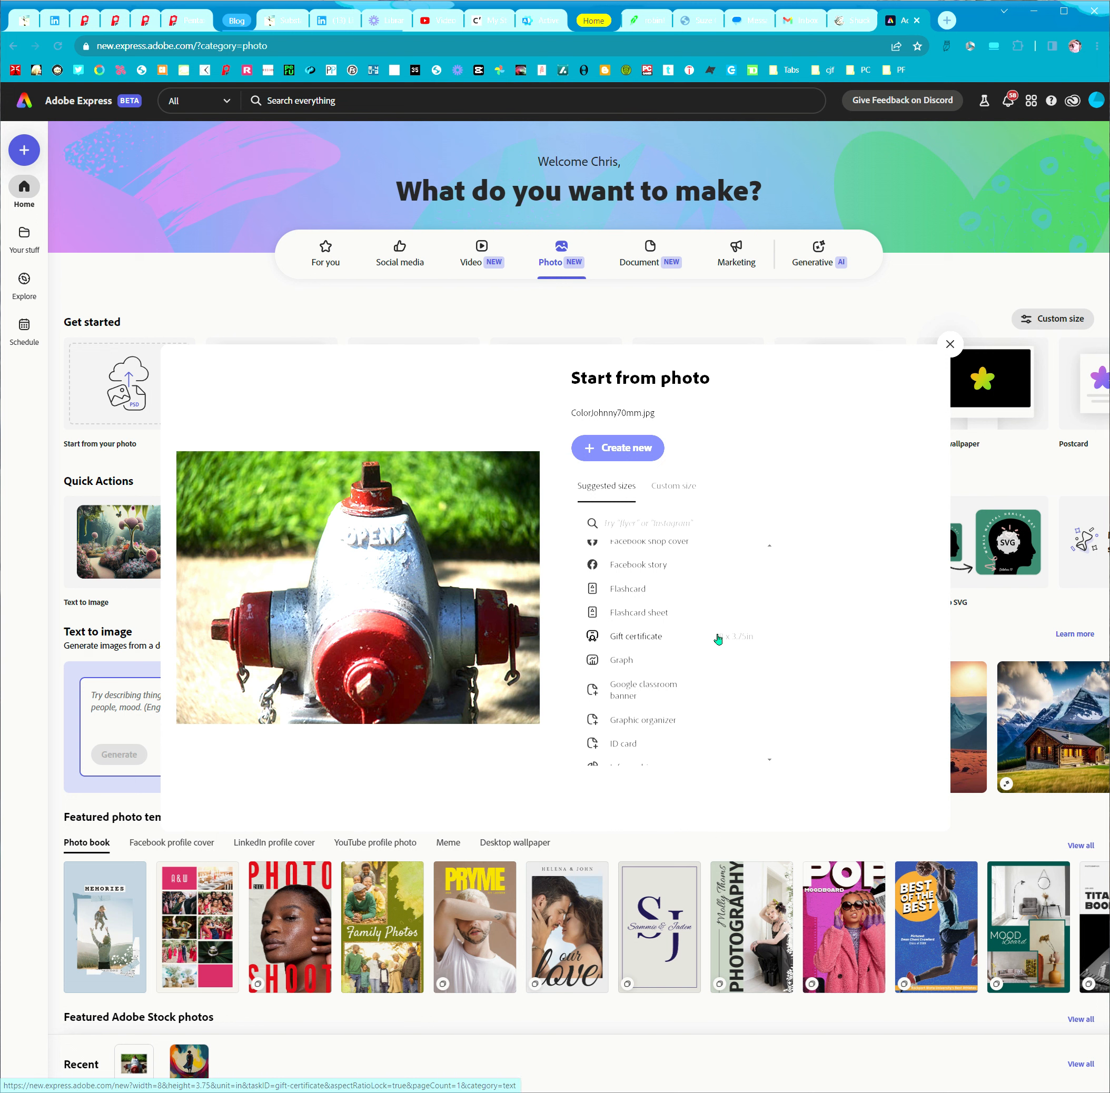
scroll(718, 638, "down", 1)
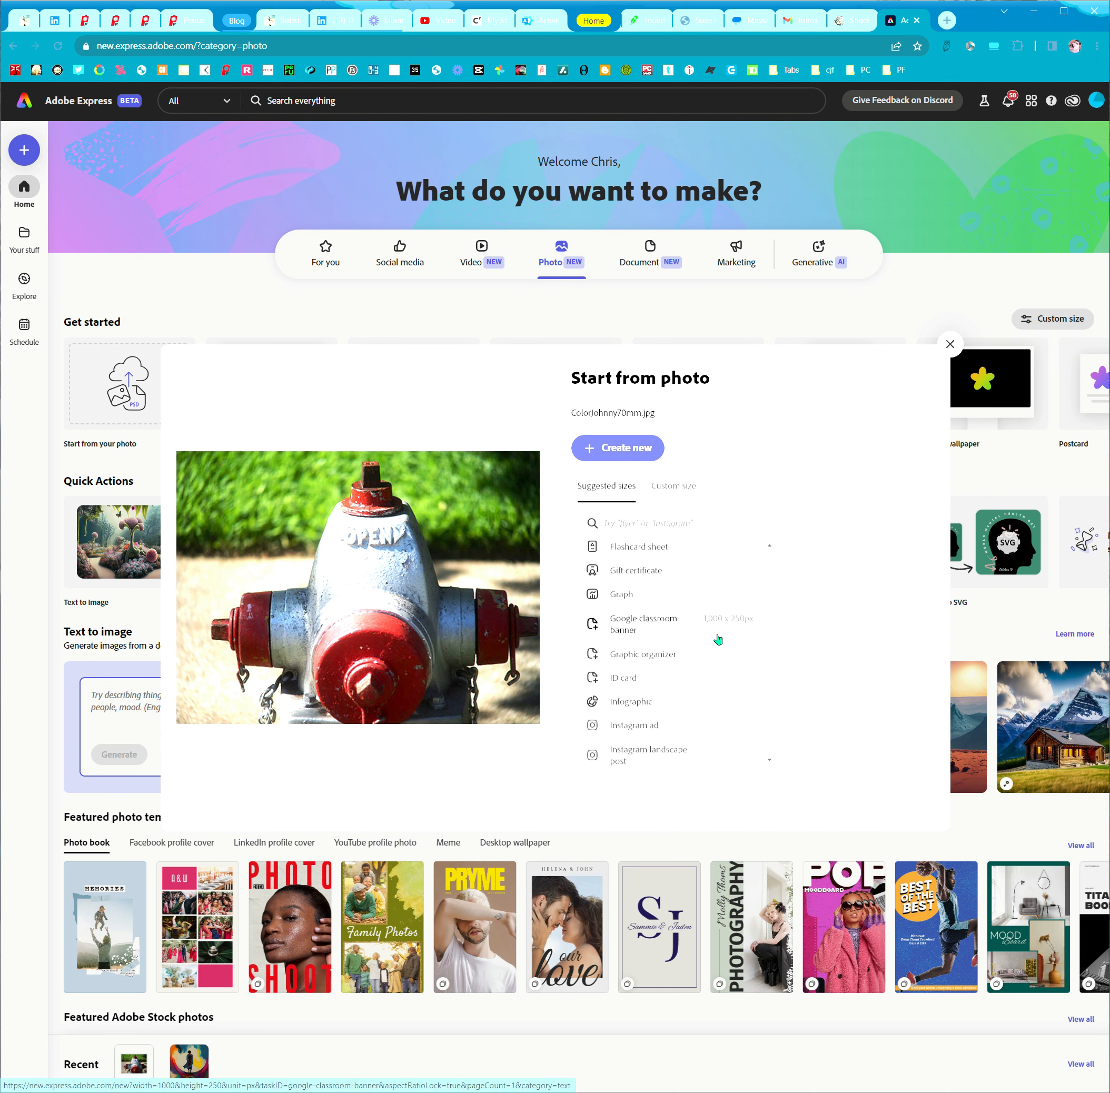
scroll(718, 638, "down", 3)
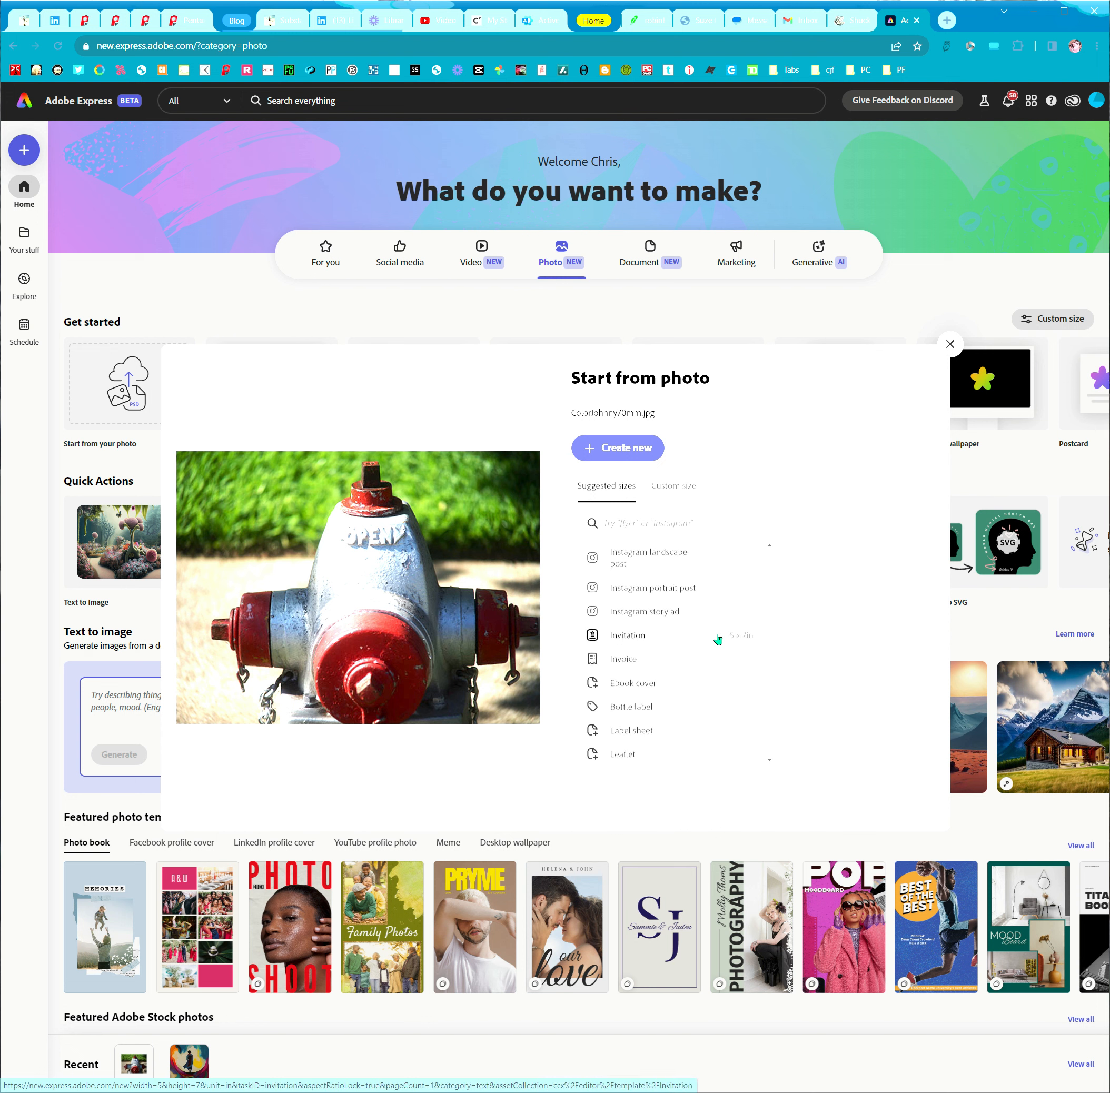
scroll(718, 638, "down", 4)
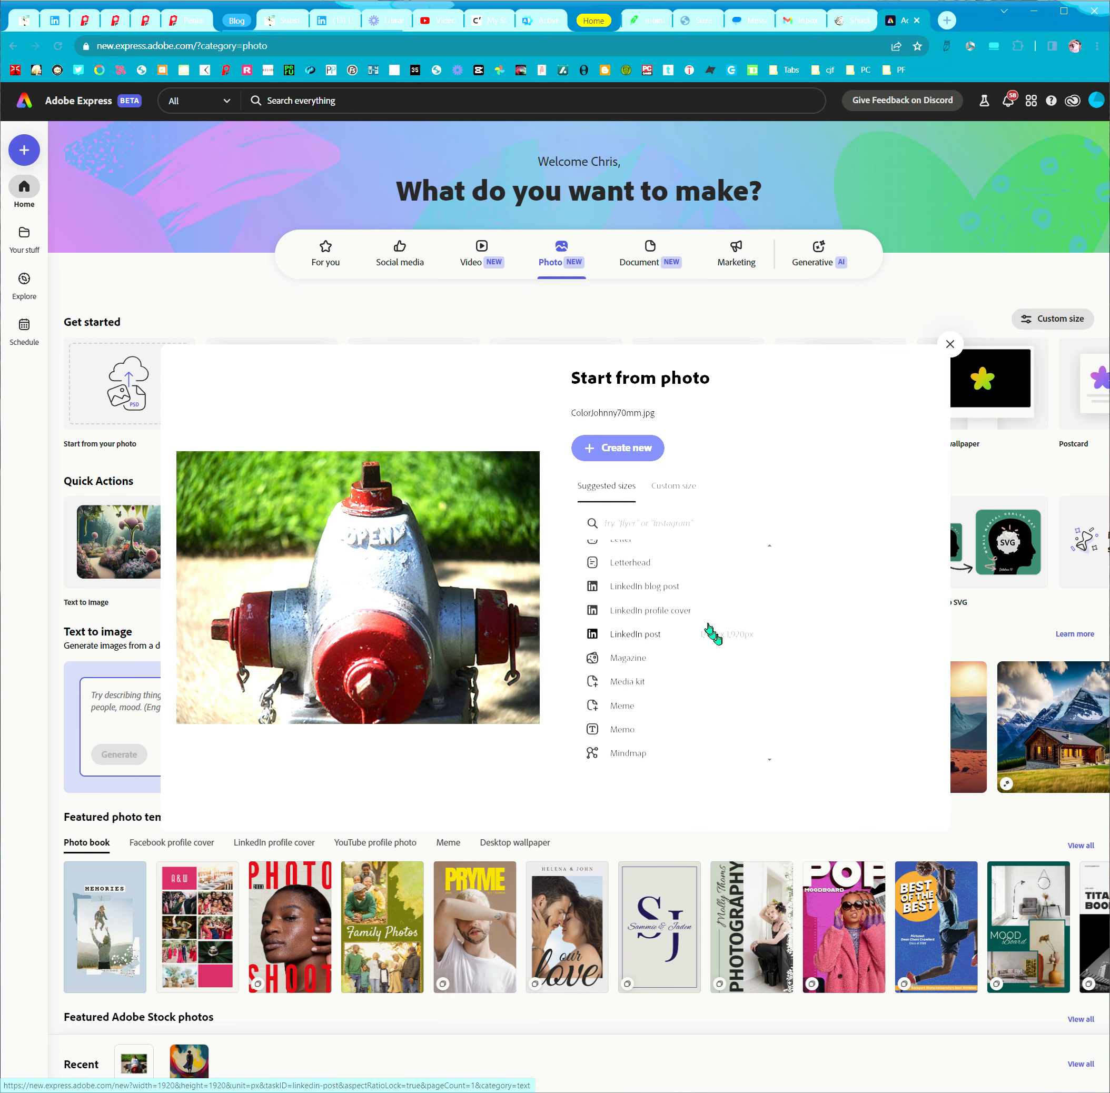
left_click(650, 590)
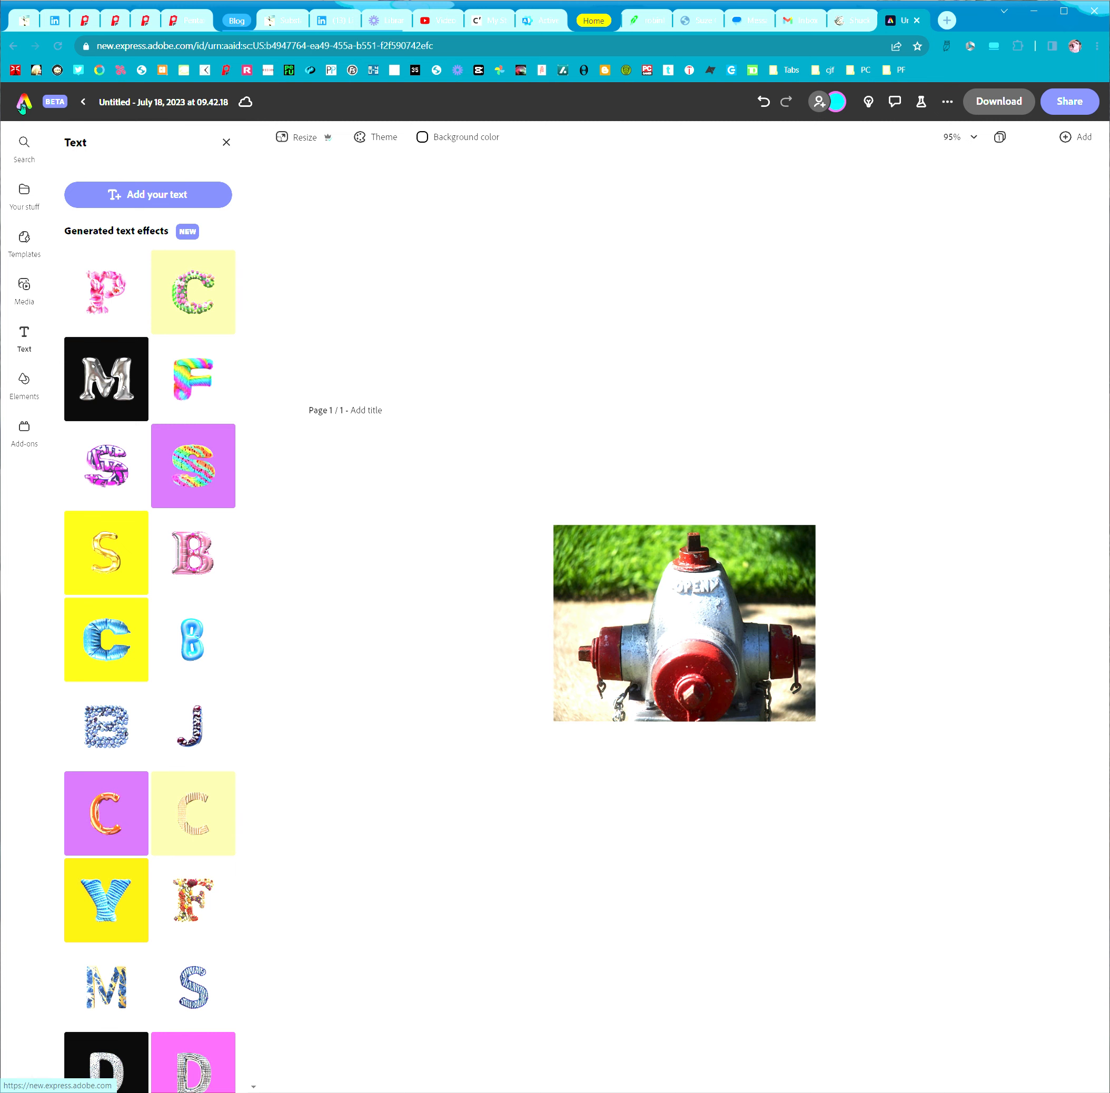
Return to the home page and generate an image from the text "A painting in the style of Salvador Dali about perfecting equilibrium"
left_click(23, 108)
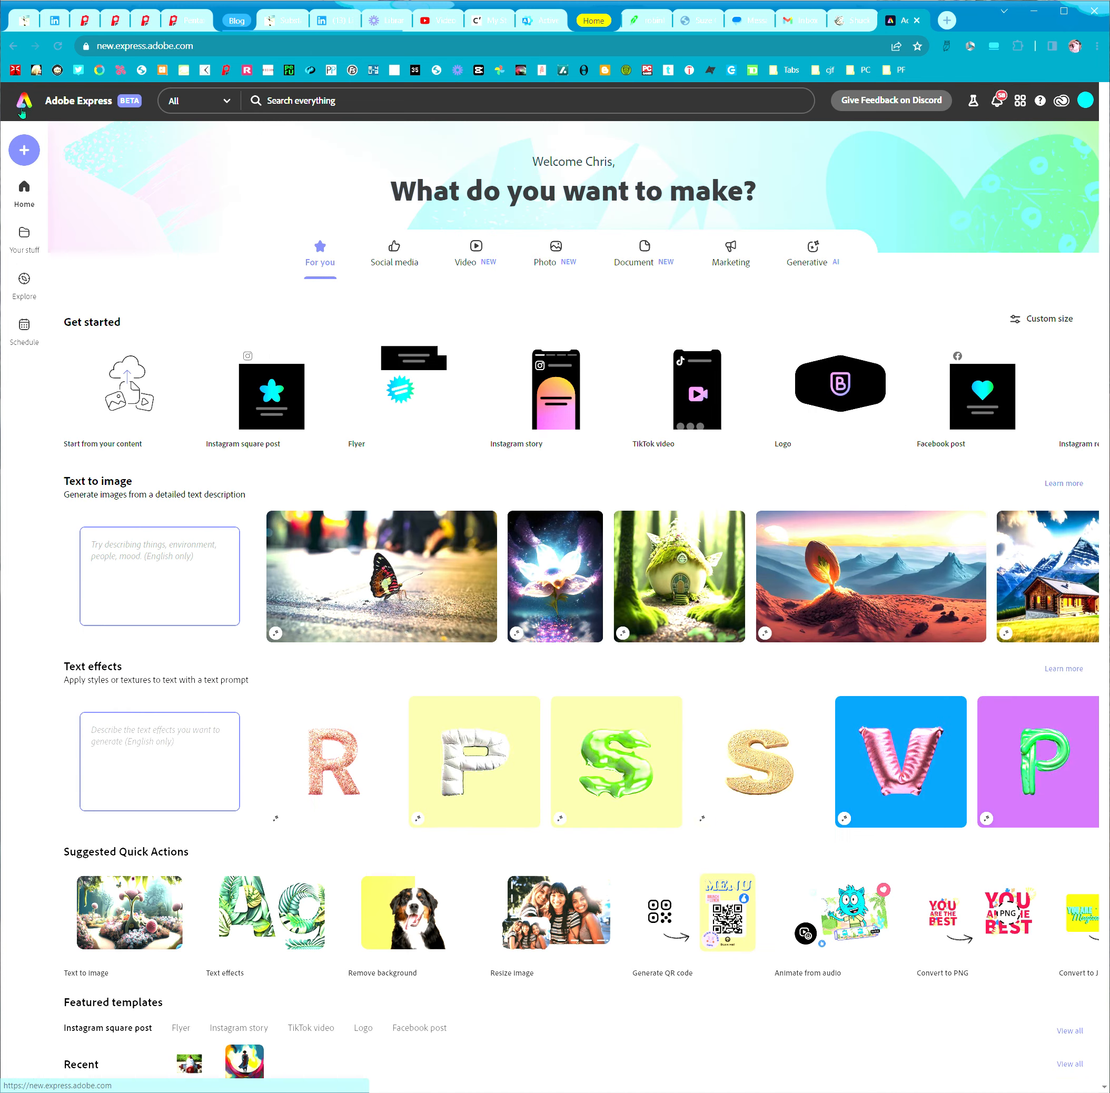
left_click(149, 547)
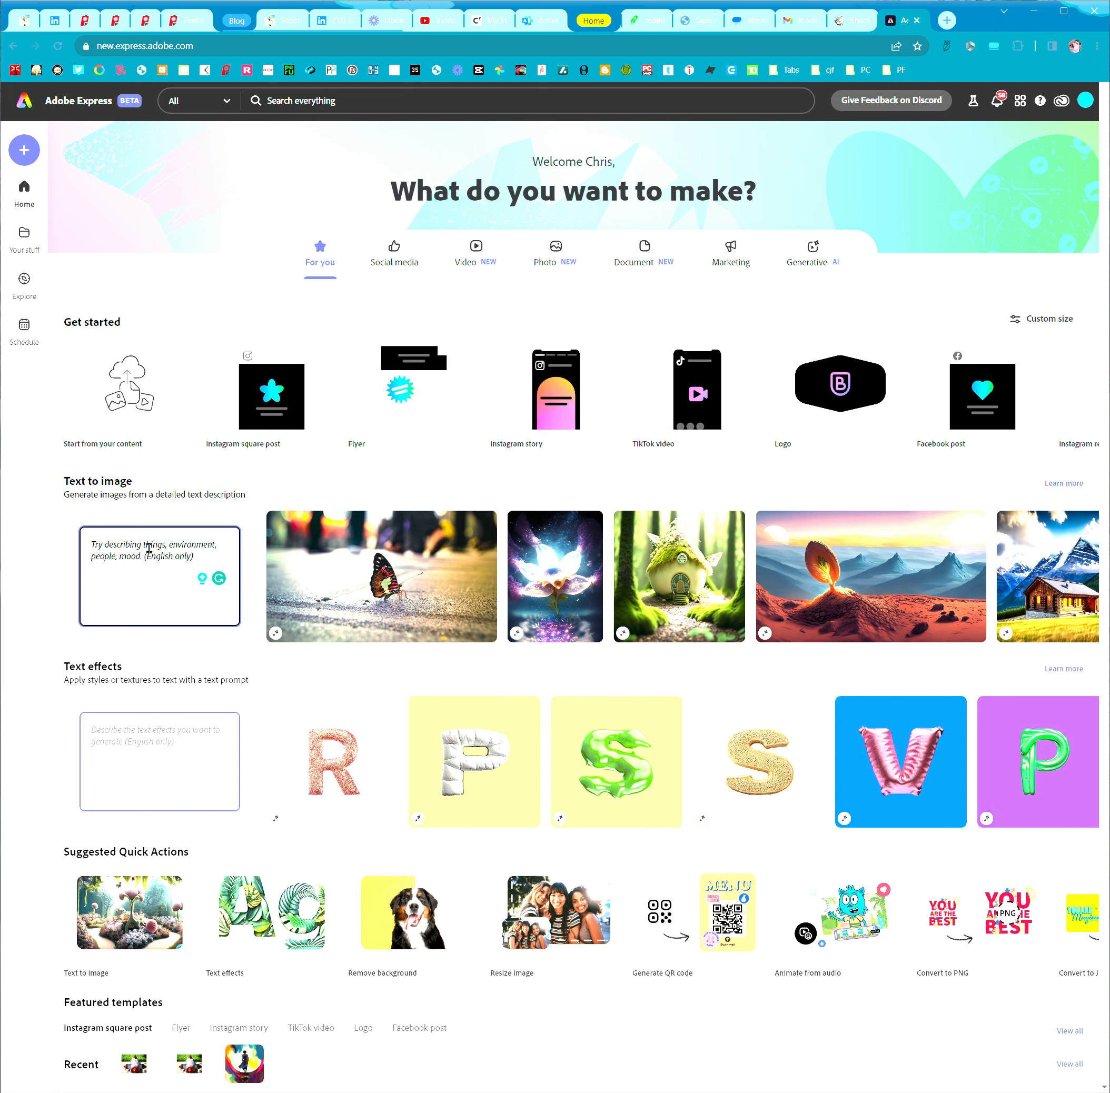
type("A")
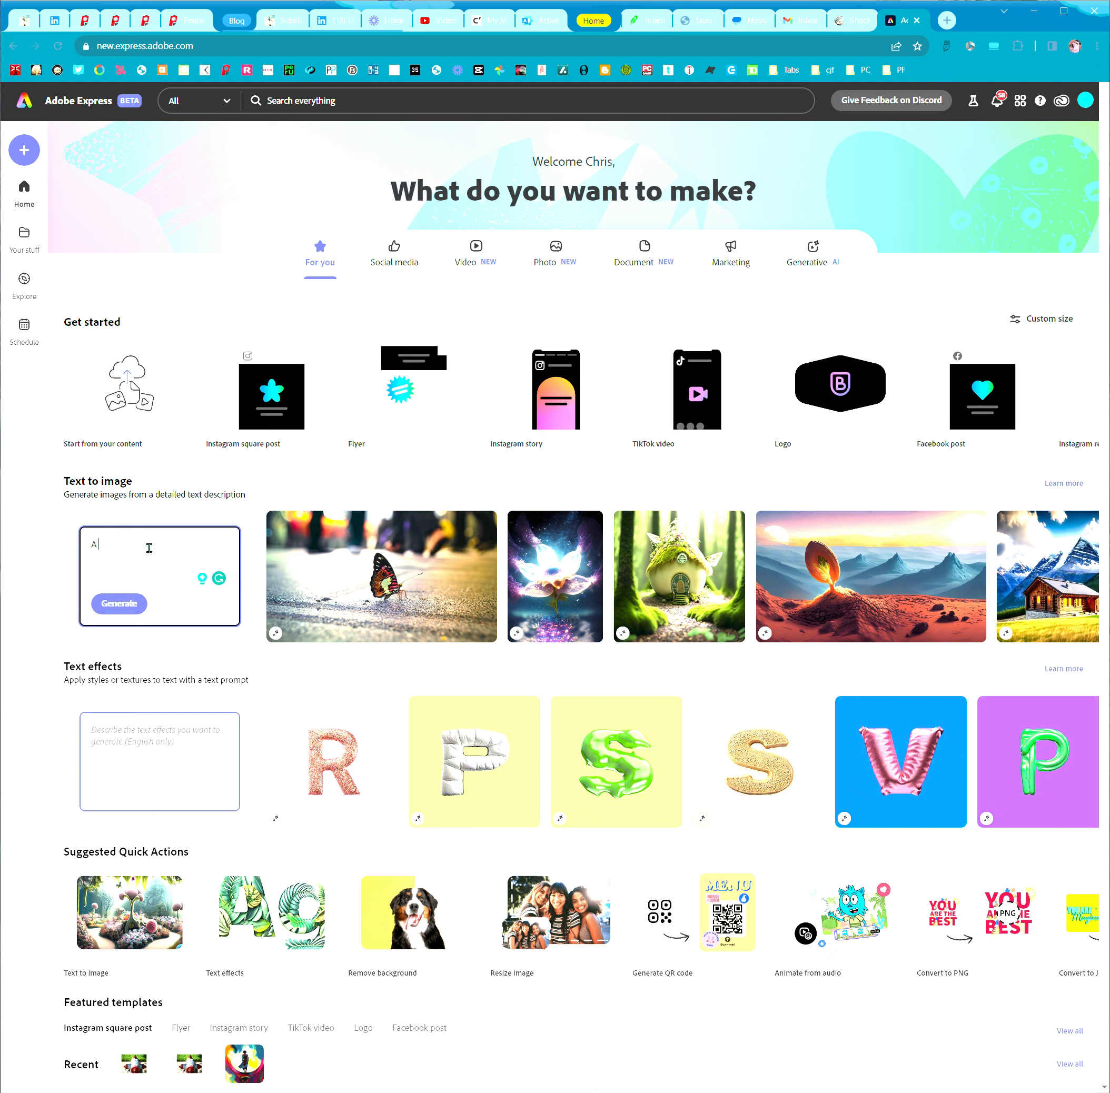
type(" painting in the style of Salvador Dali about perfect")
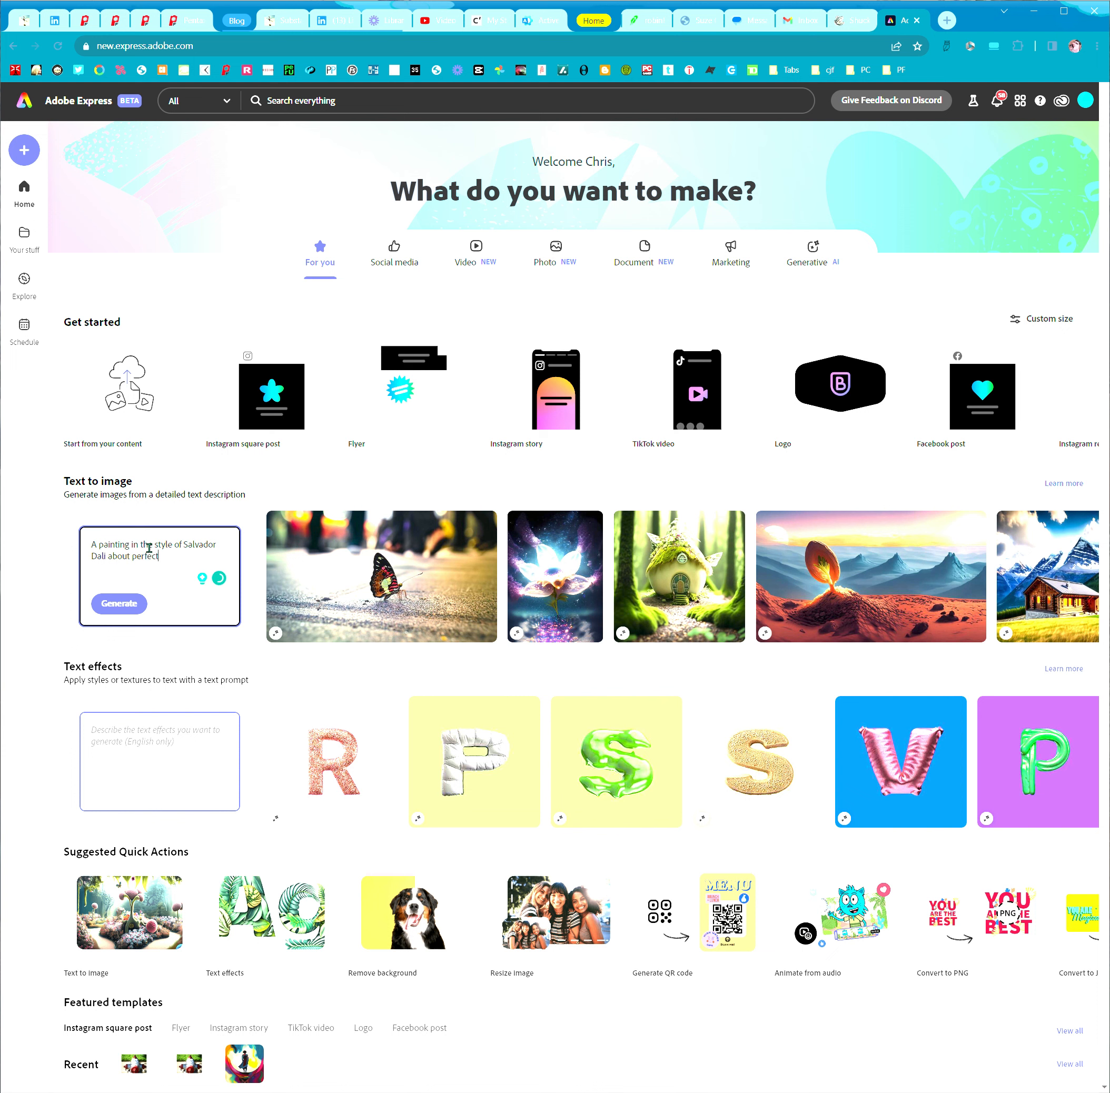
type("ing equilibrium")
left_click(119, 605)
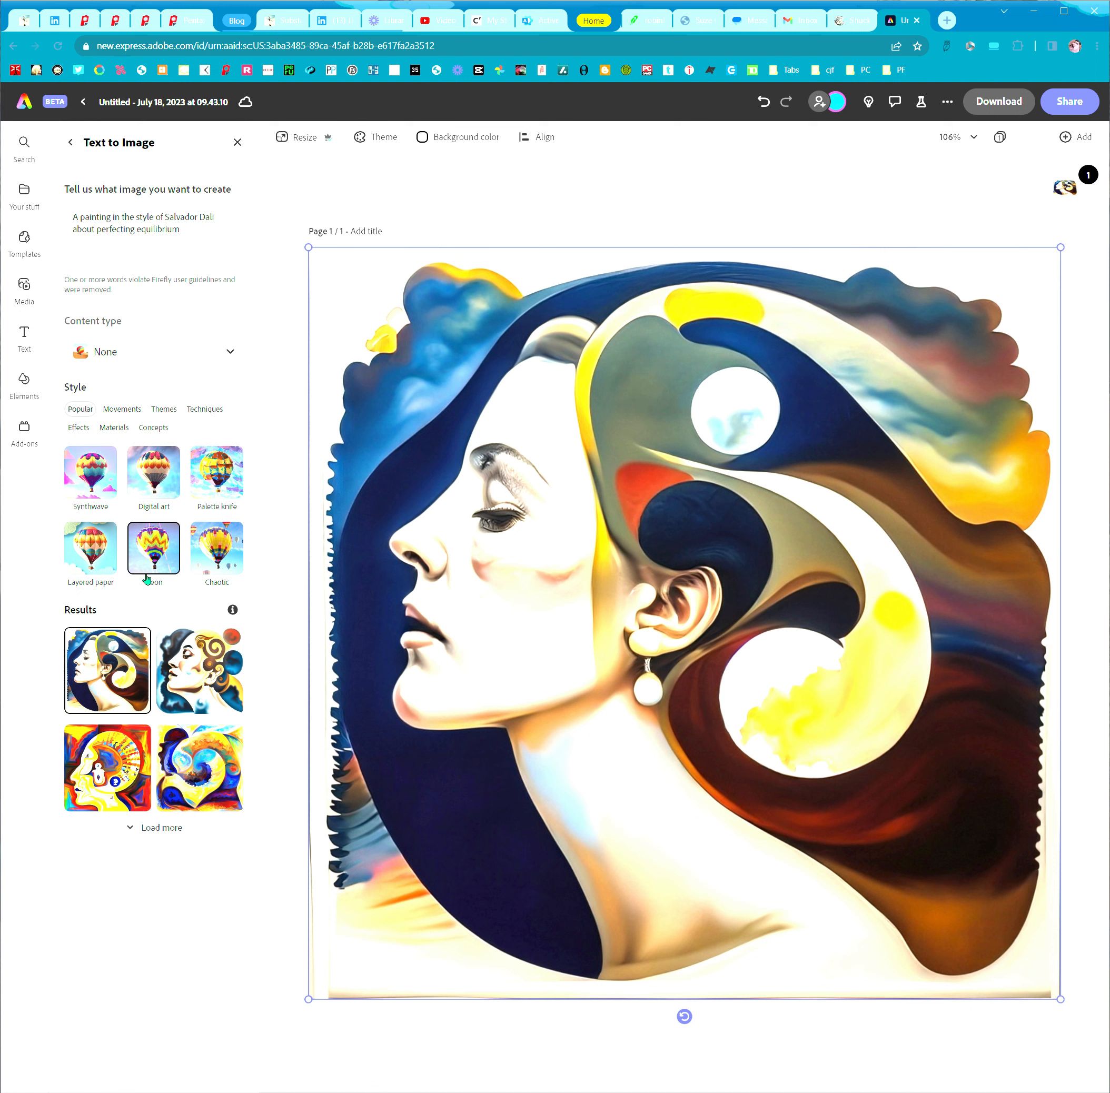
Place the second and fourth generated images on the page in turn and load more results
left_click(210, 655)
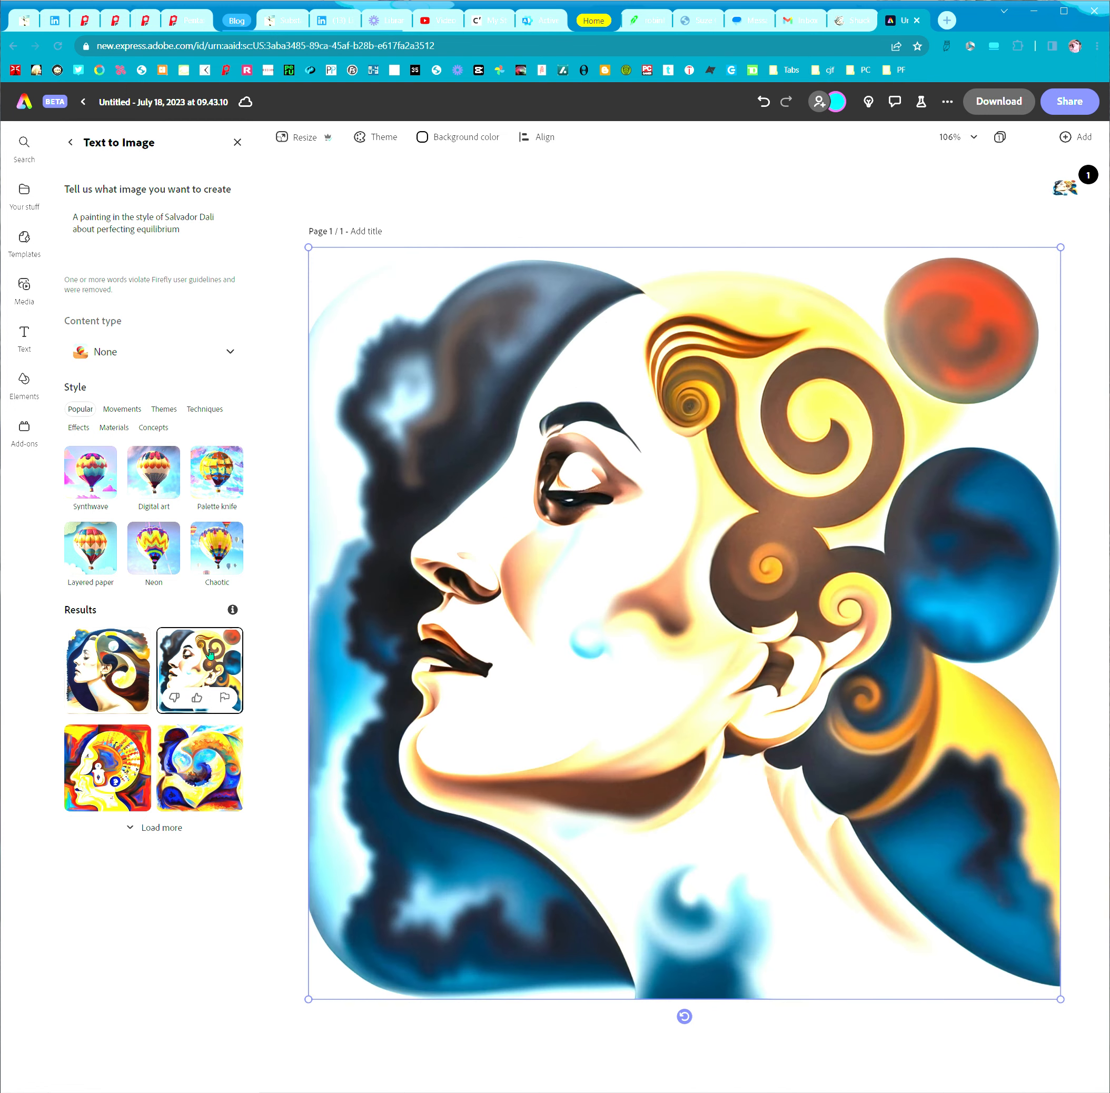
left_click(192, 764)
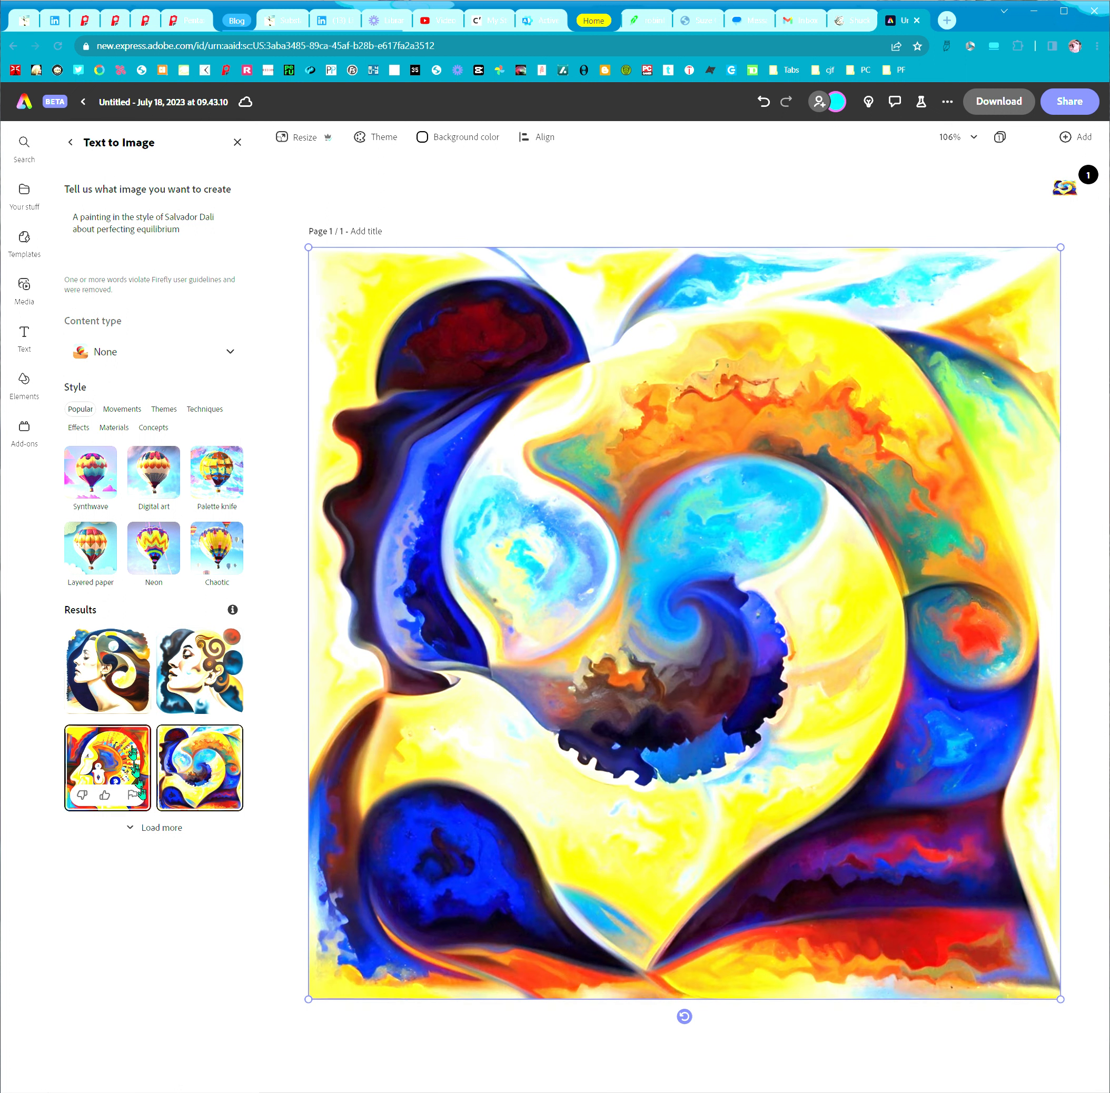
left_click(165, 831)
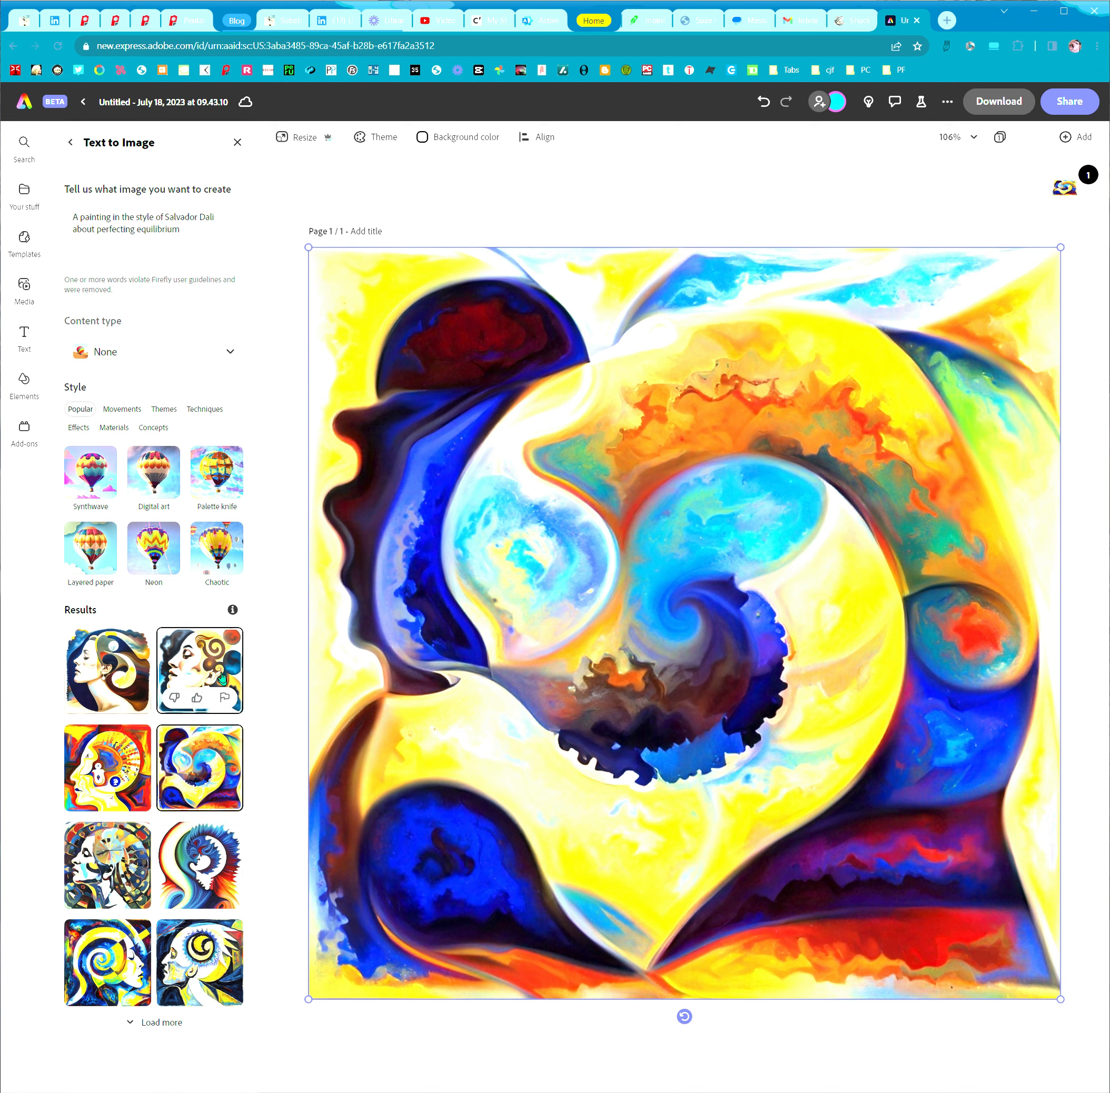
Look through the Movements, Themes and Techniques style categories for the generated image
left_click(122, 409)
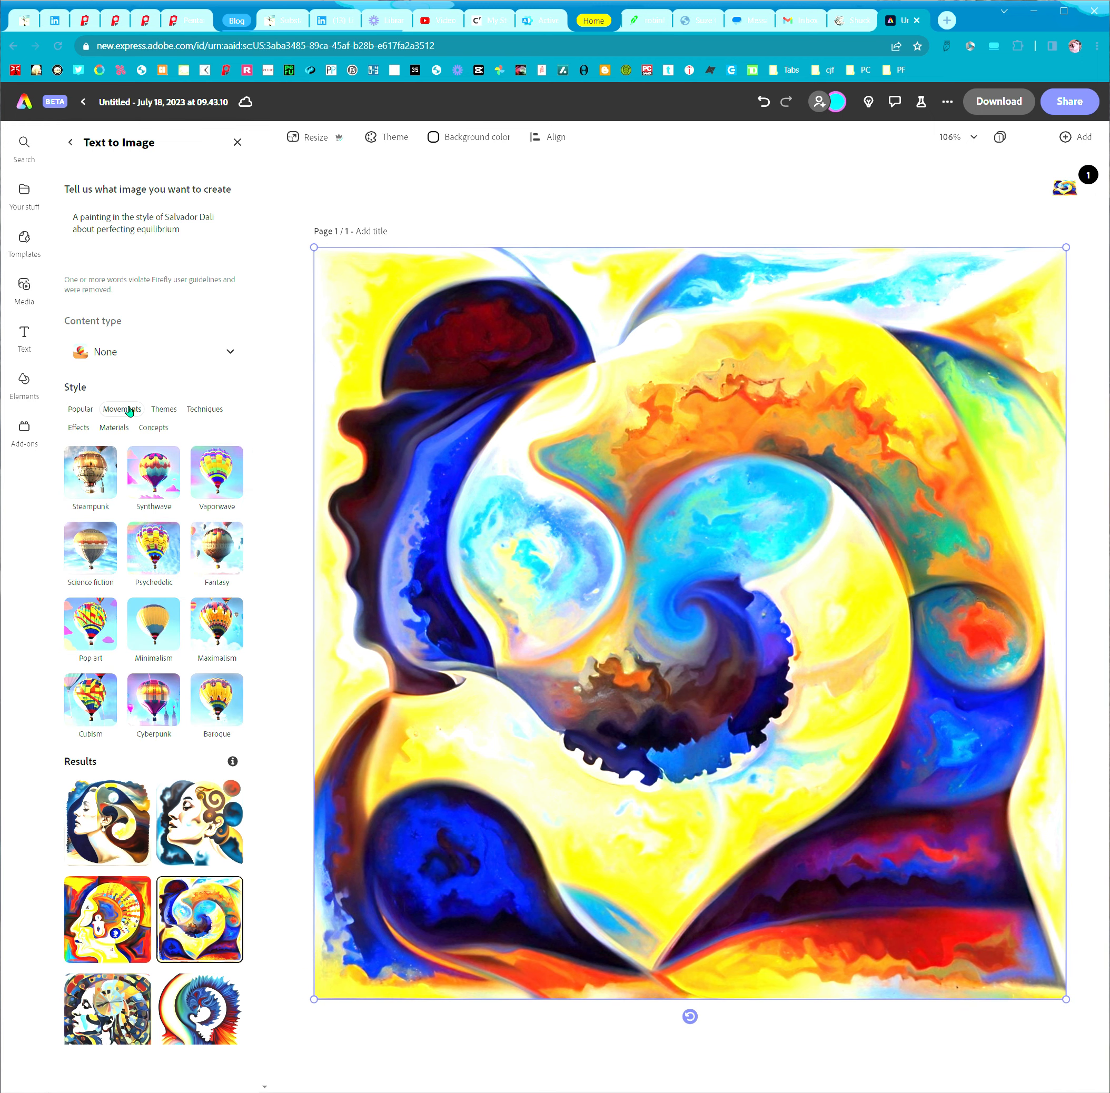
left_click(178, 409)
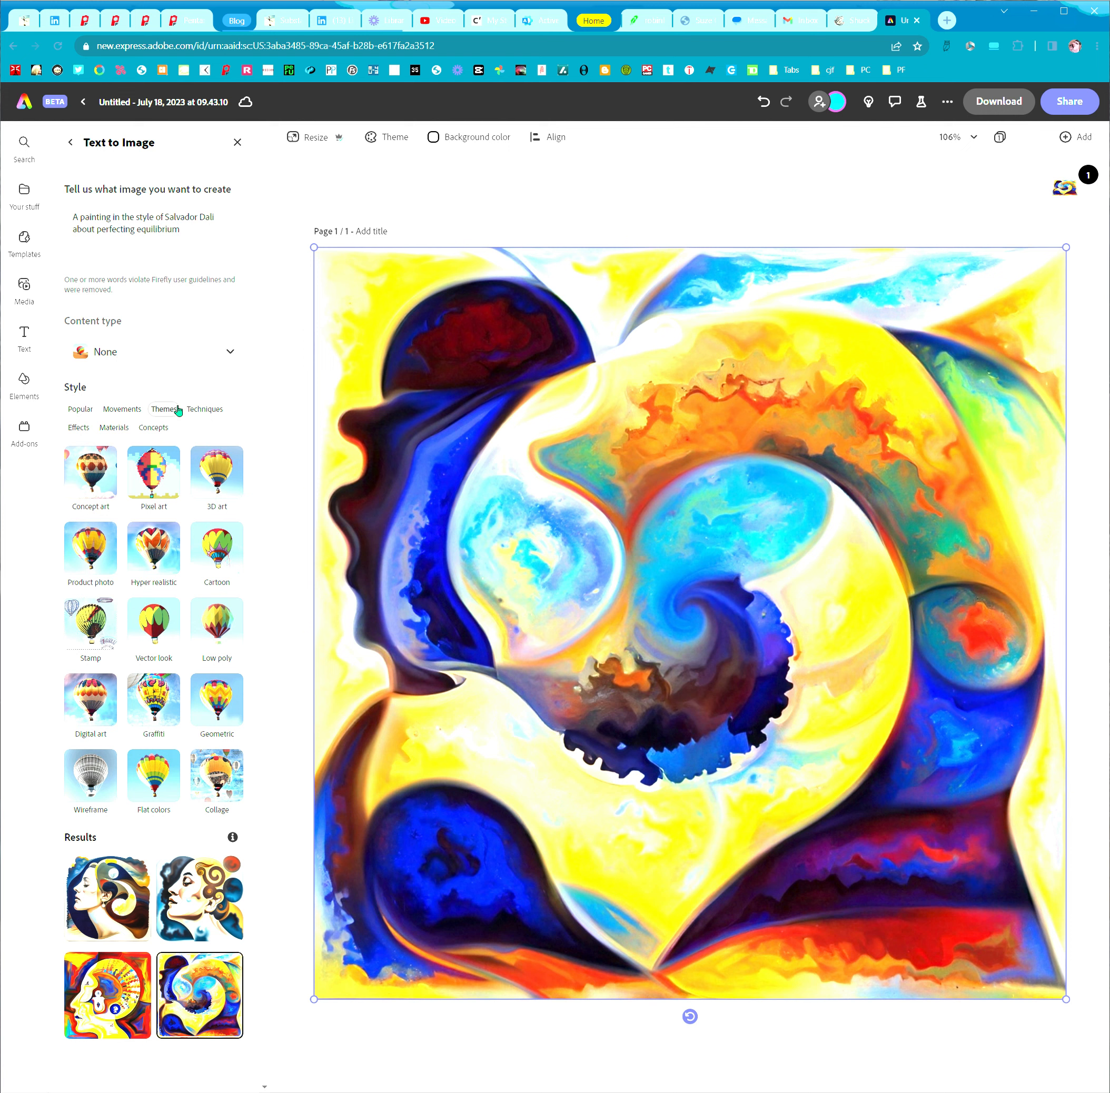
left_click(214, 412)
scroll(106, 693, "down", 3)
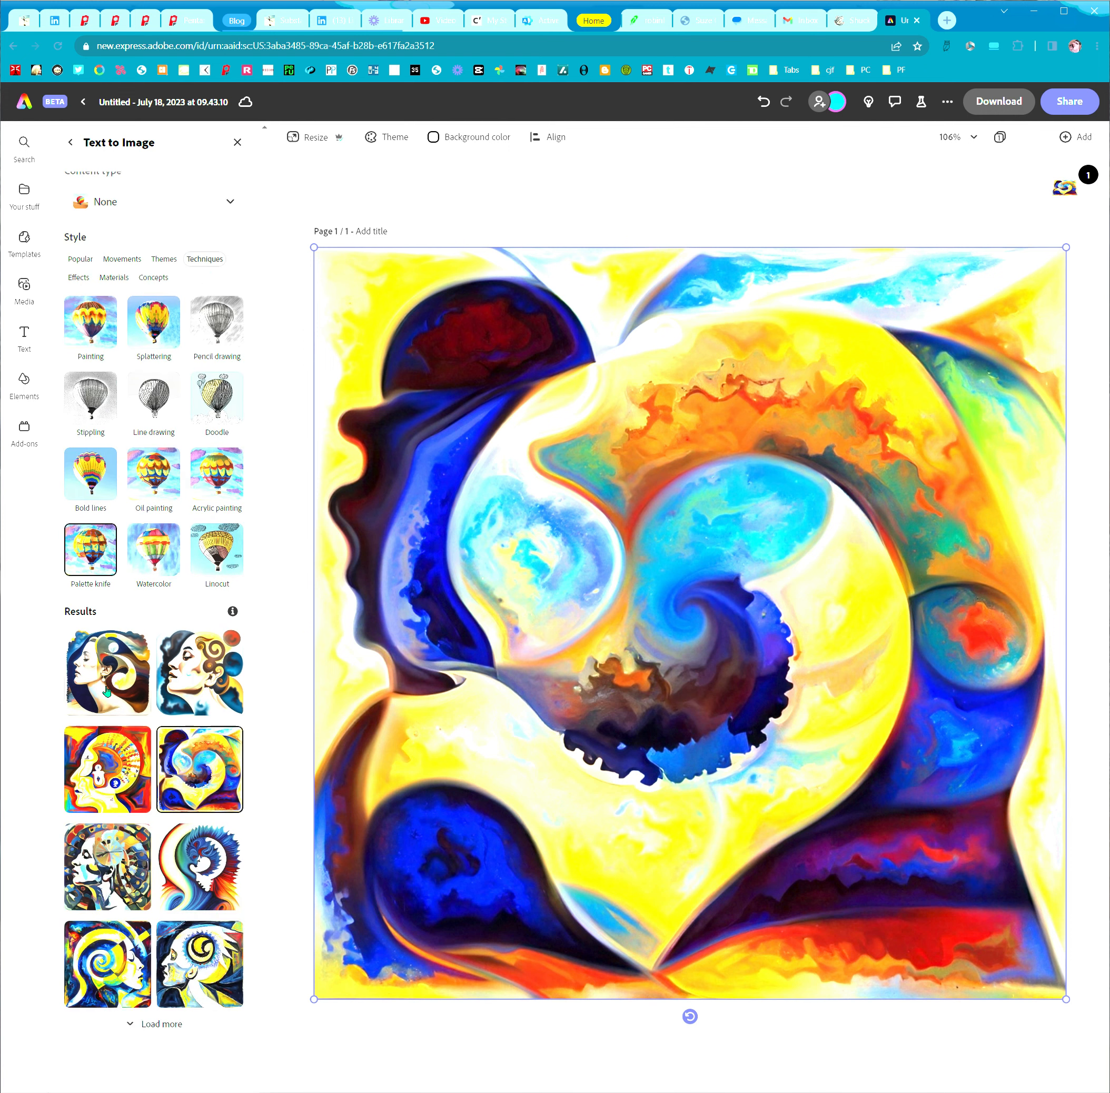
scroll(107, 691, "up", 3)
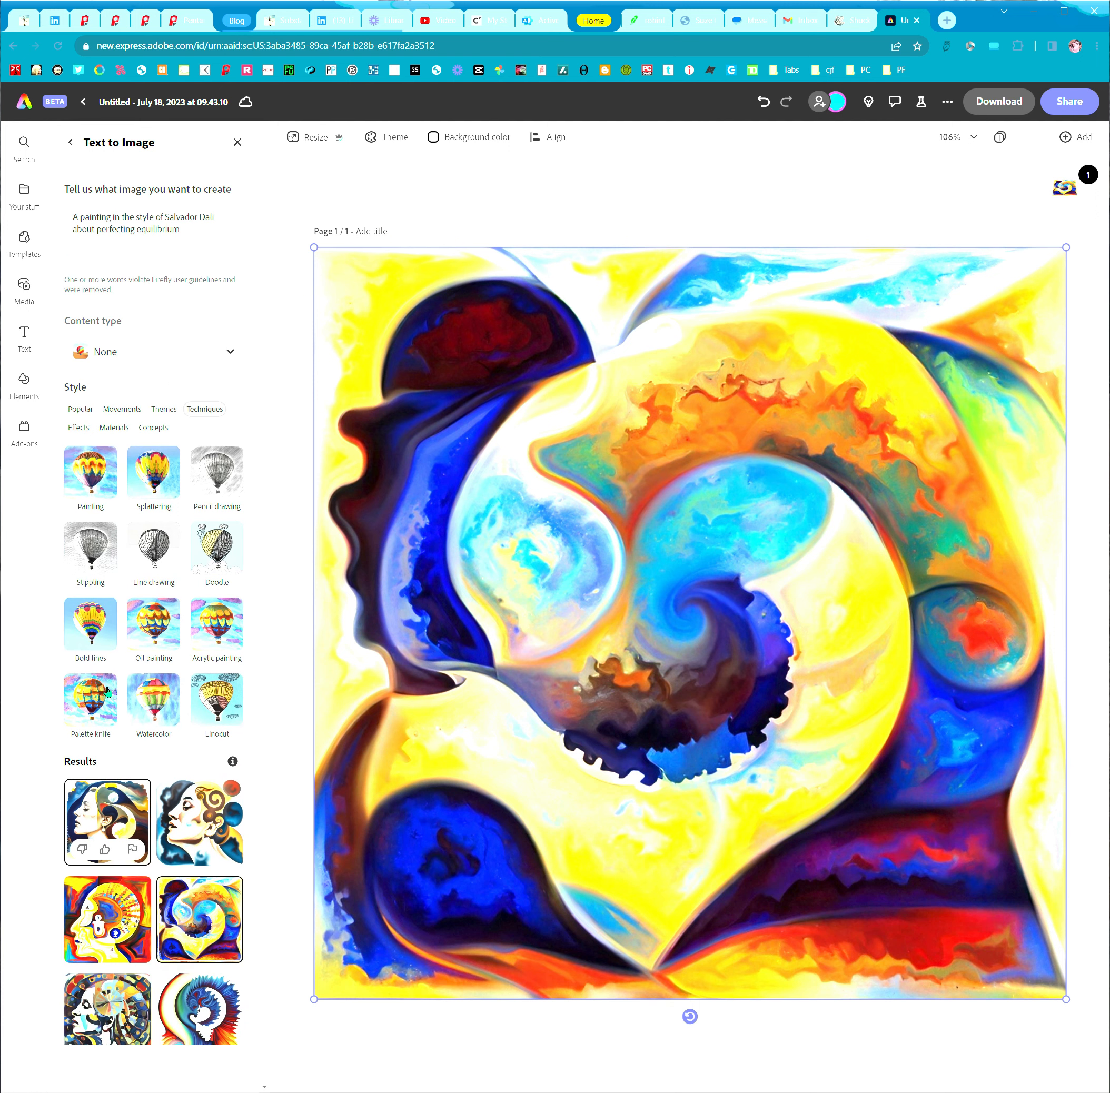
Set the content type to Art and place the second, third and fourth regenerated images on the page in turn
left_click(225, 356)
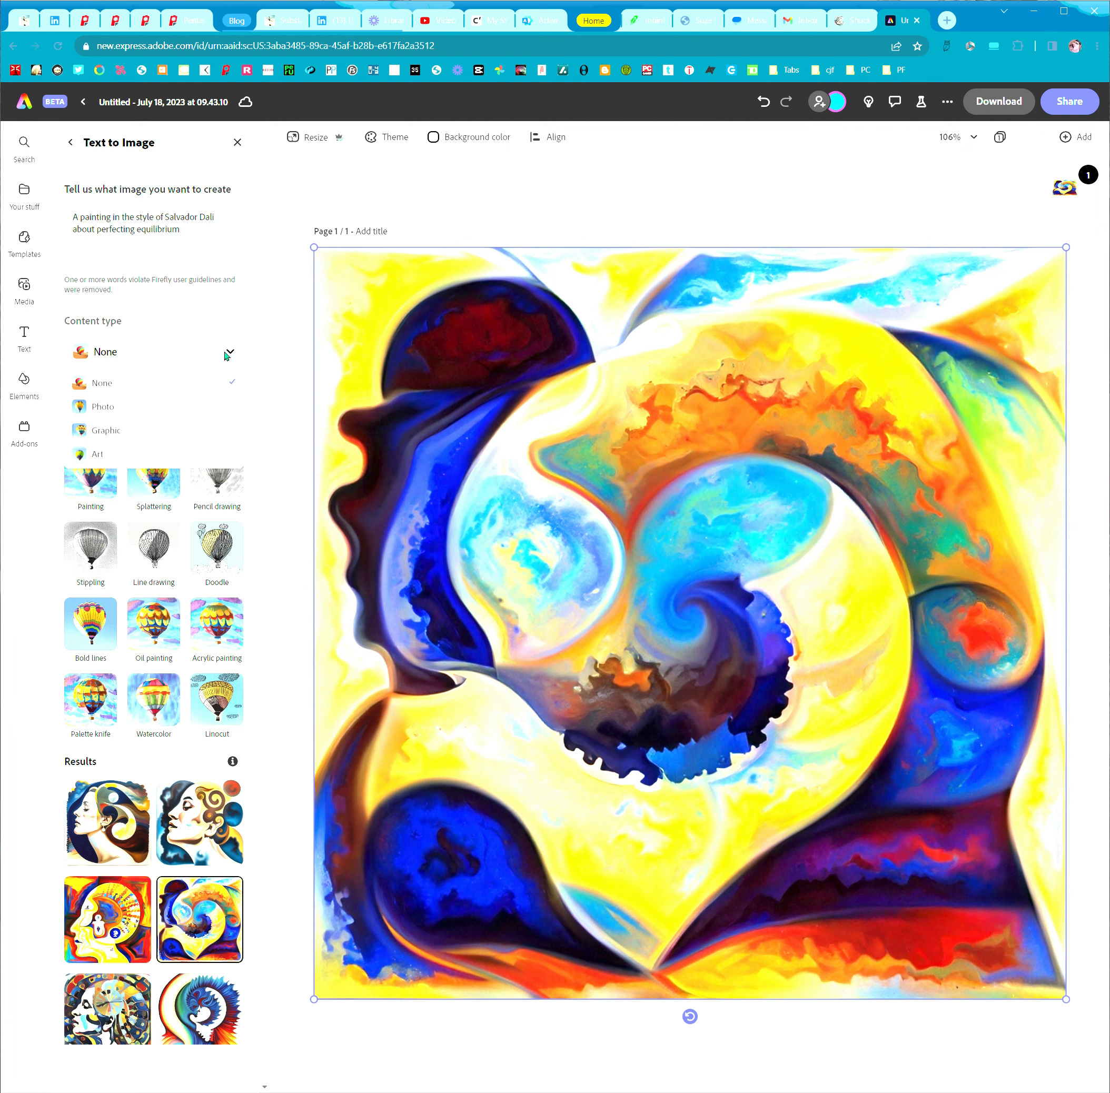
left_click(144, 451)
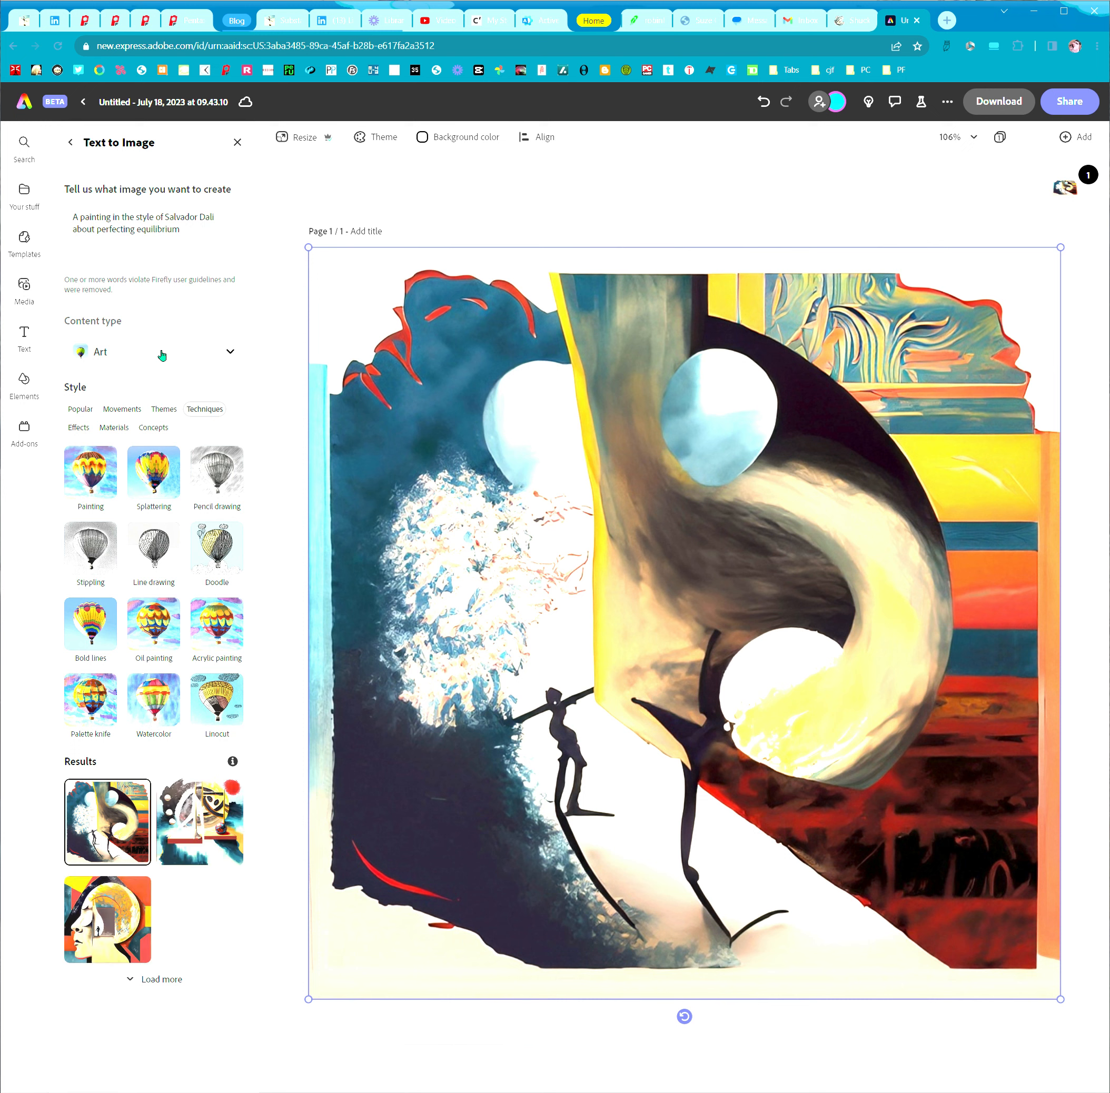
left_click(191, 808)
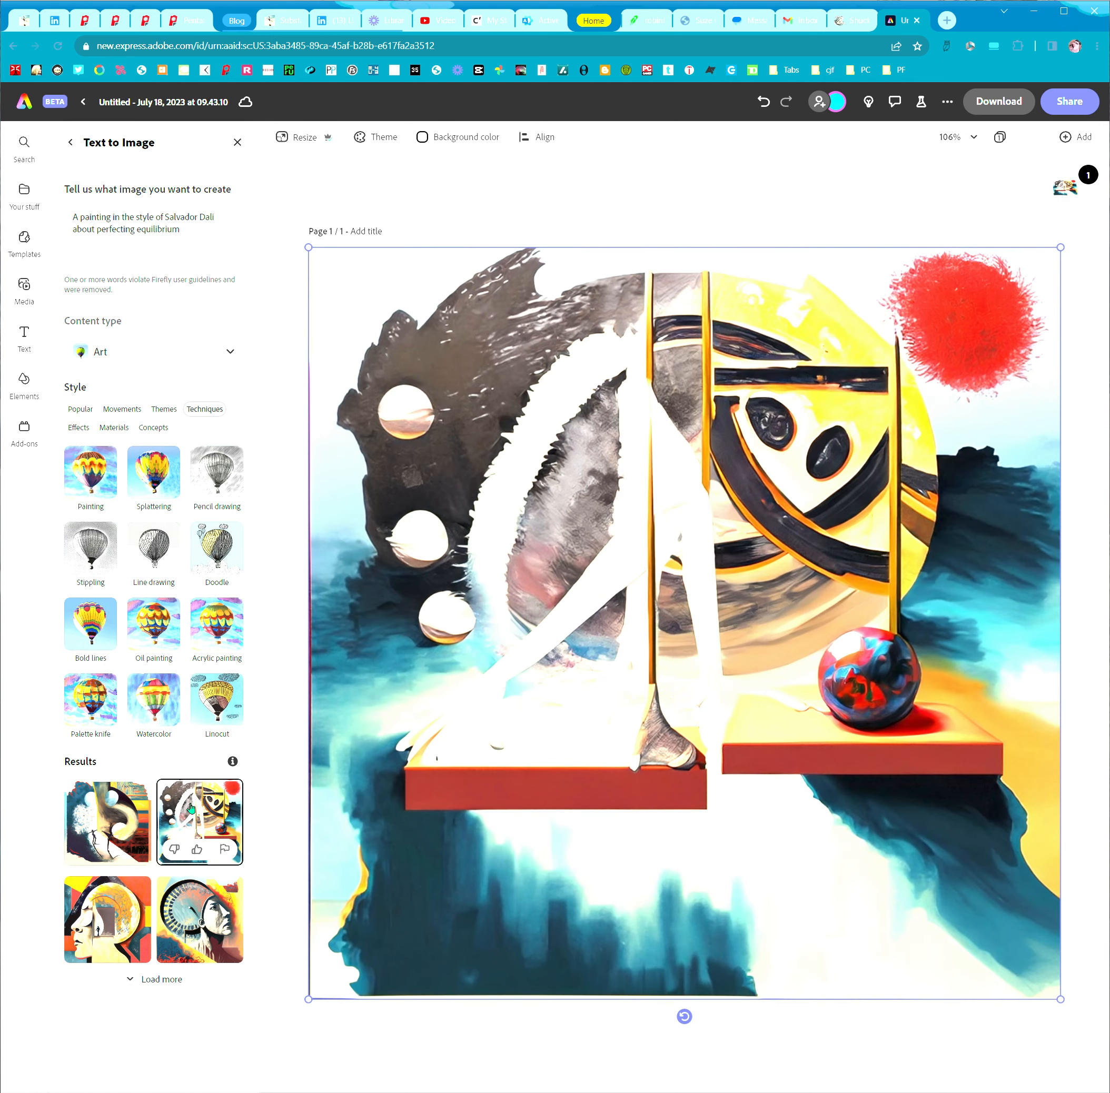
left_click(137, 907)
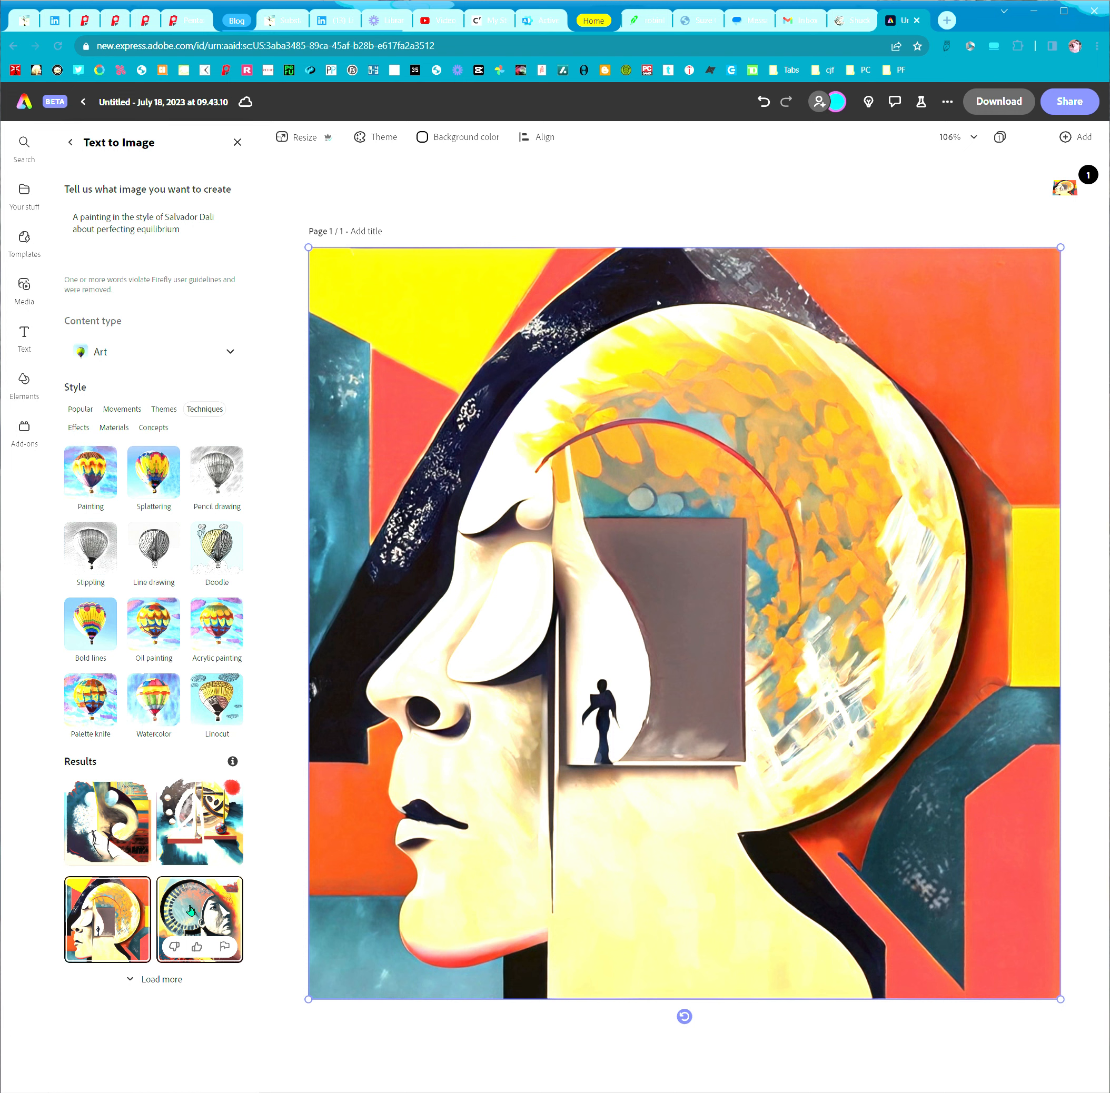
left_click(191, 910)
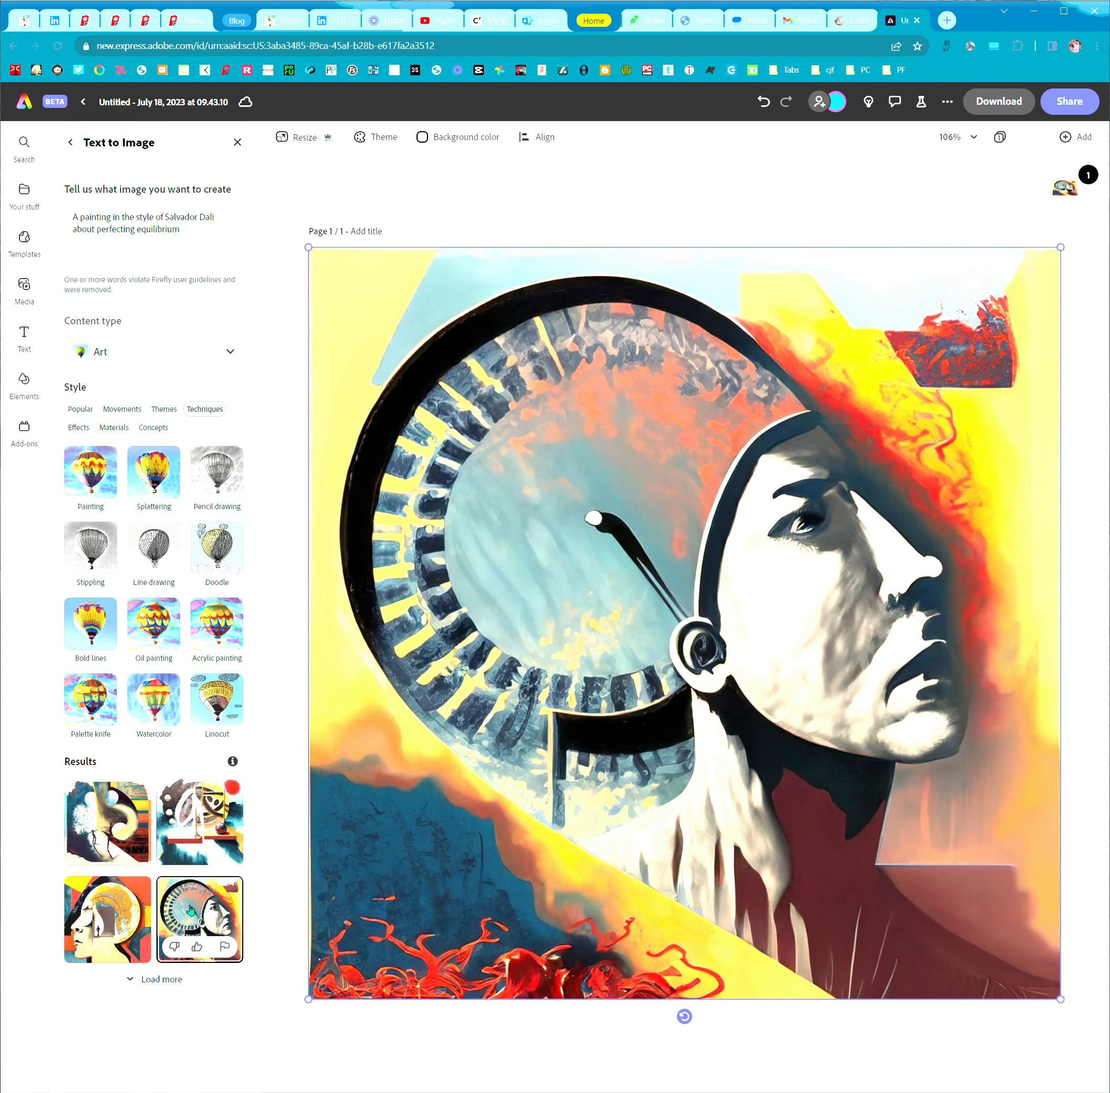